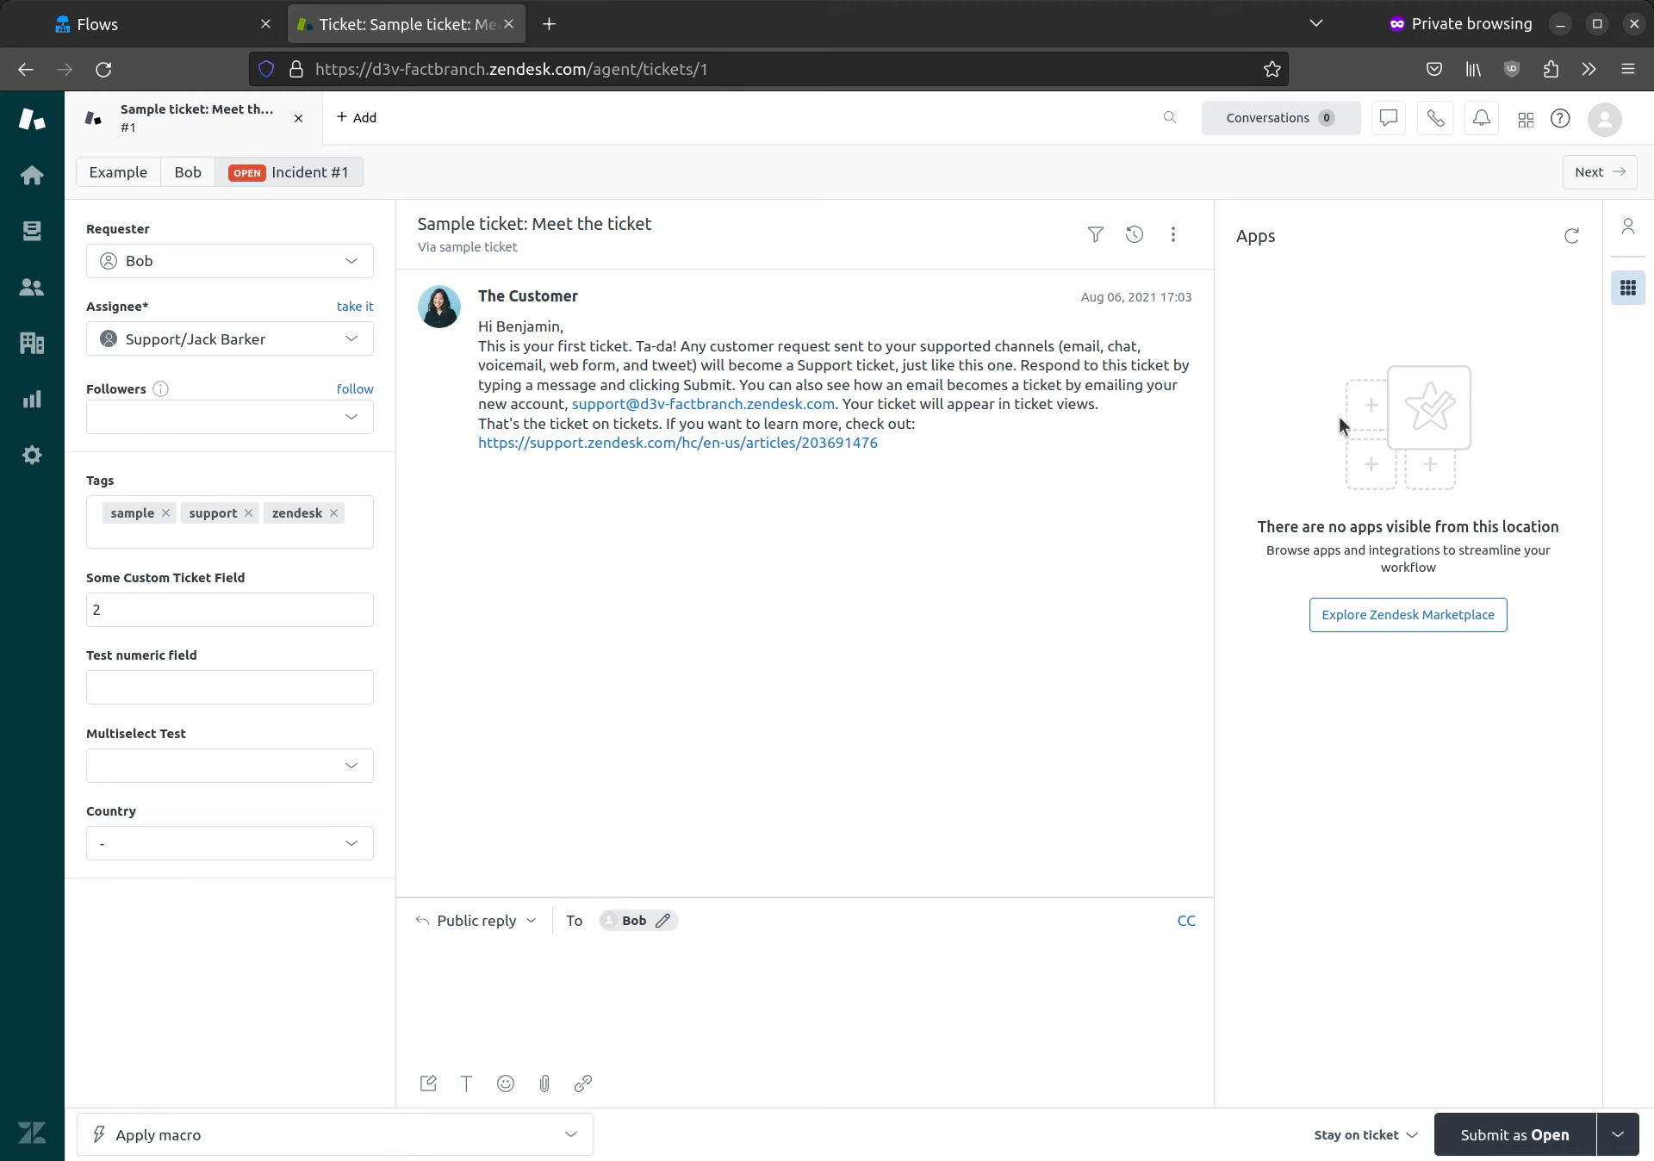
Step: Switch to FactBranch, create a flow that shows data in the Zendesk app, and add a Microsoft SQL Server node to it
left_click(143, 25)
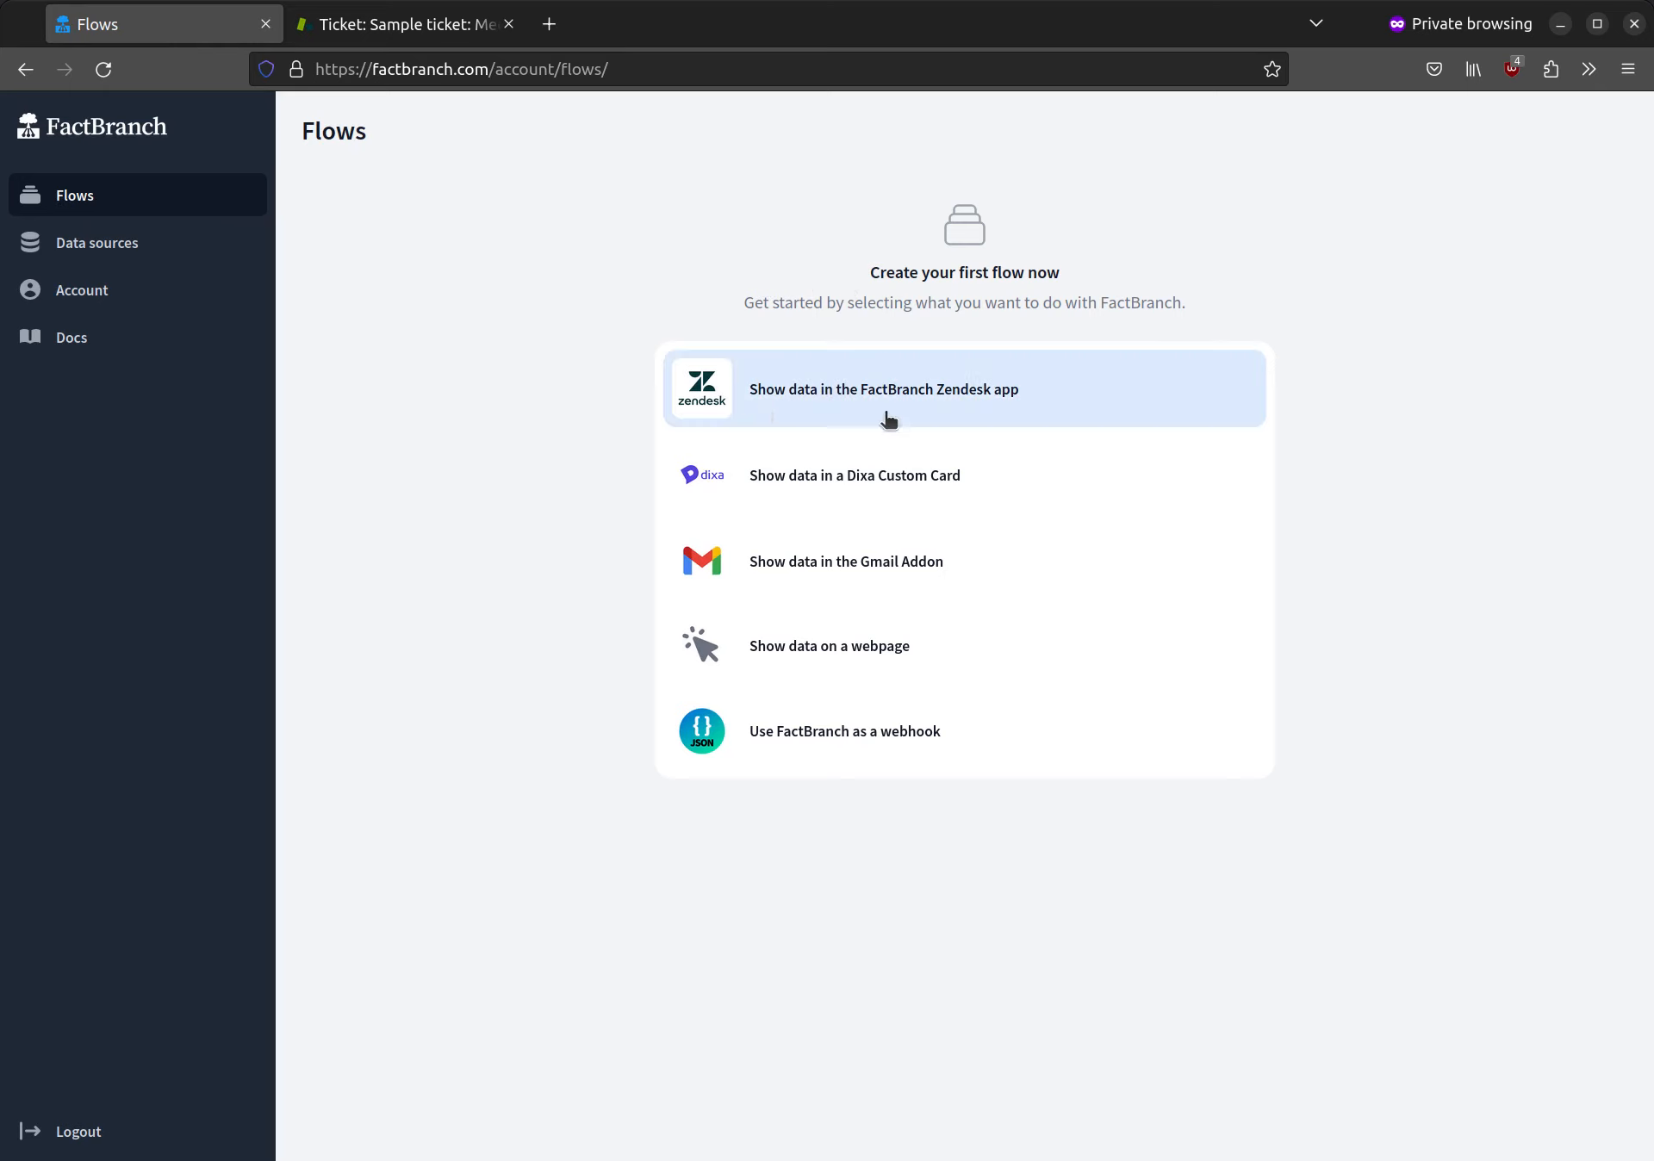
left_click(1052, 408)
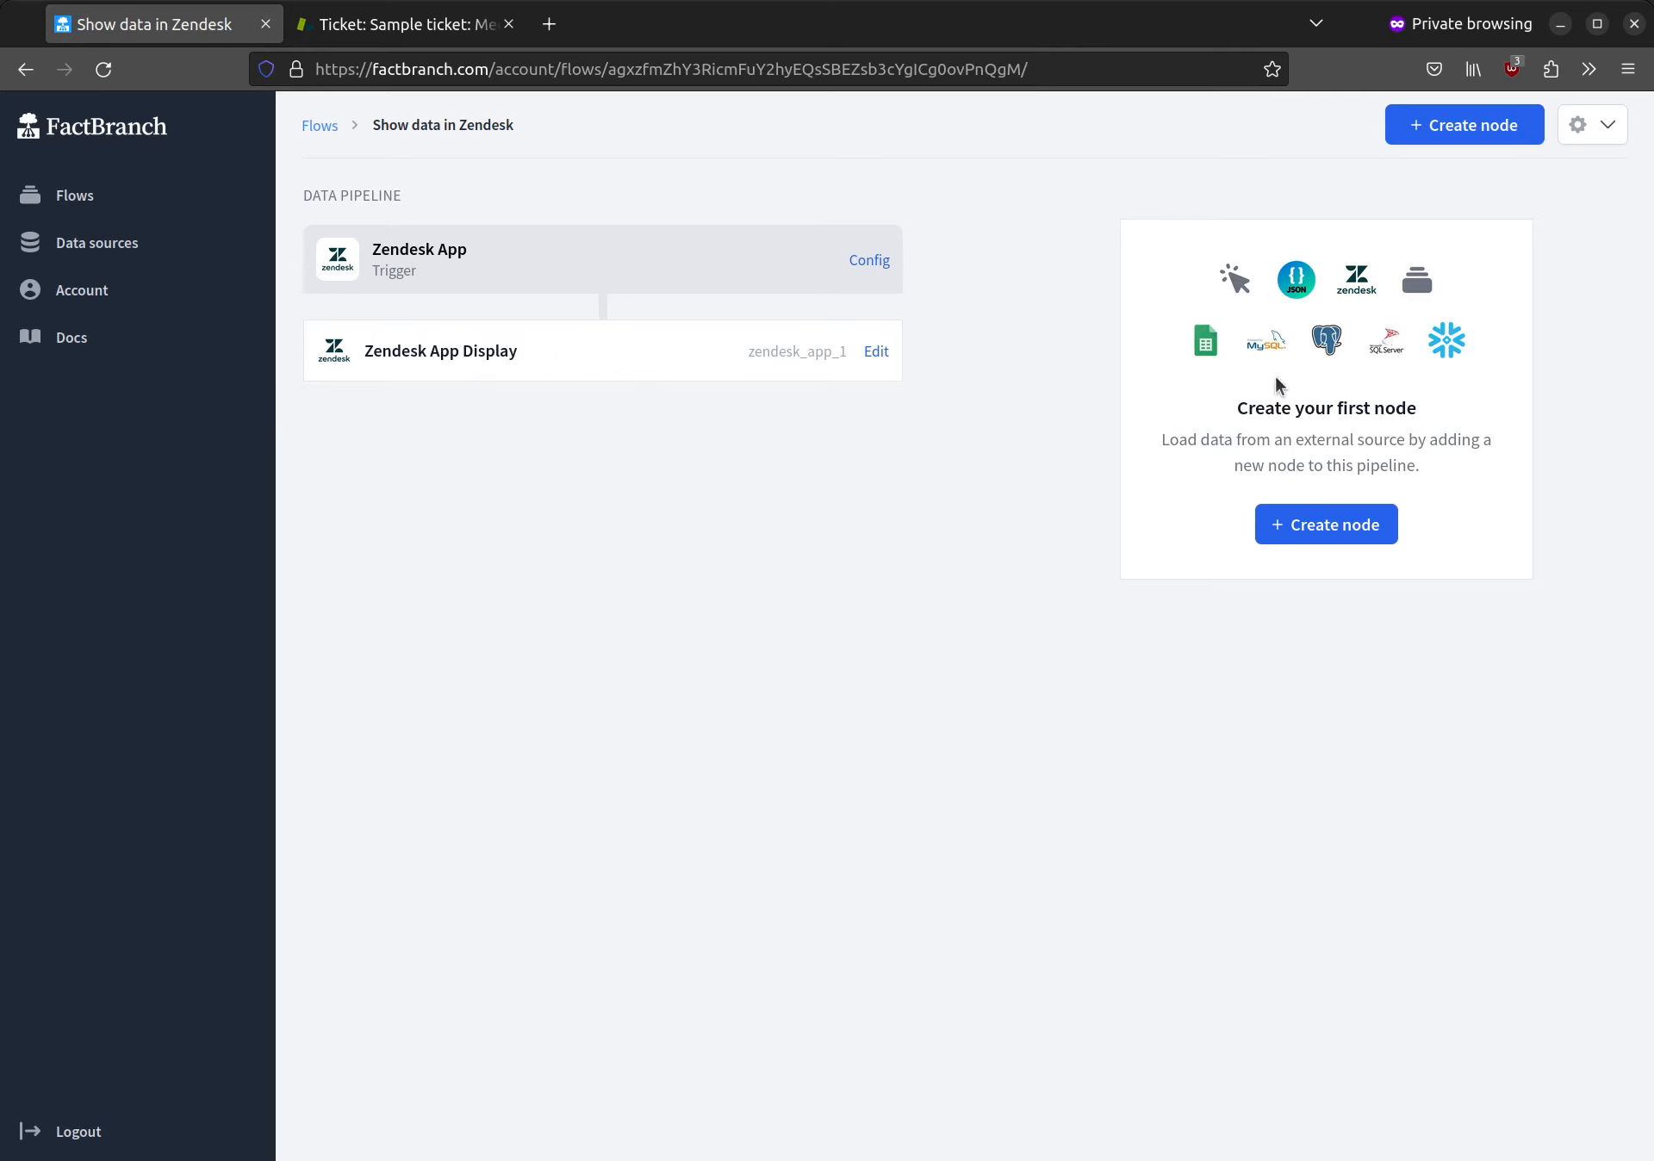
left_click(1350, 525)
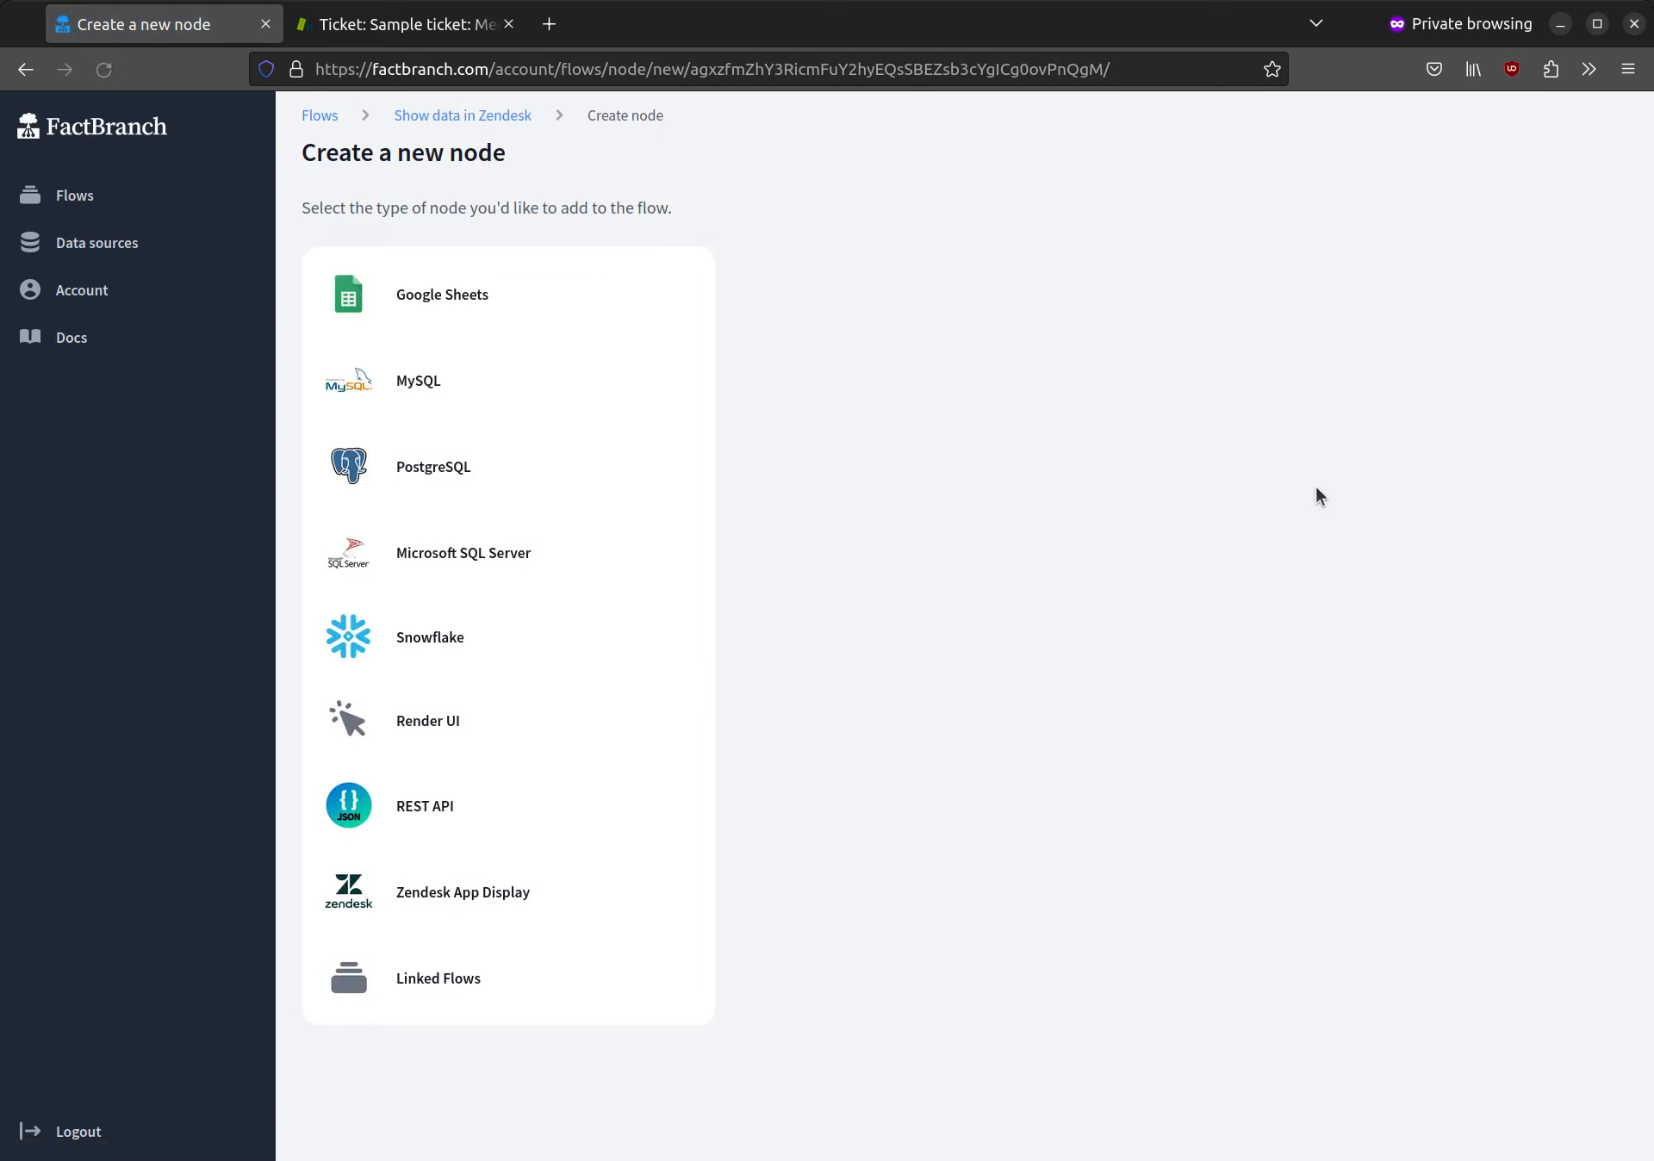
left_click(466, 556)
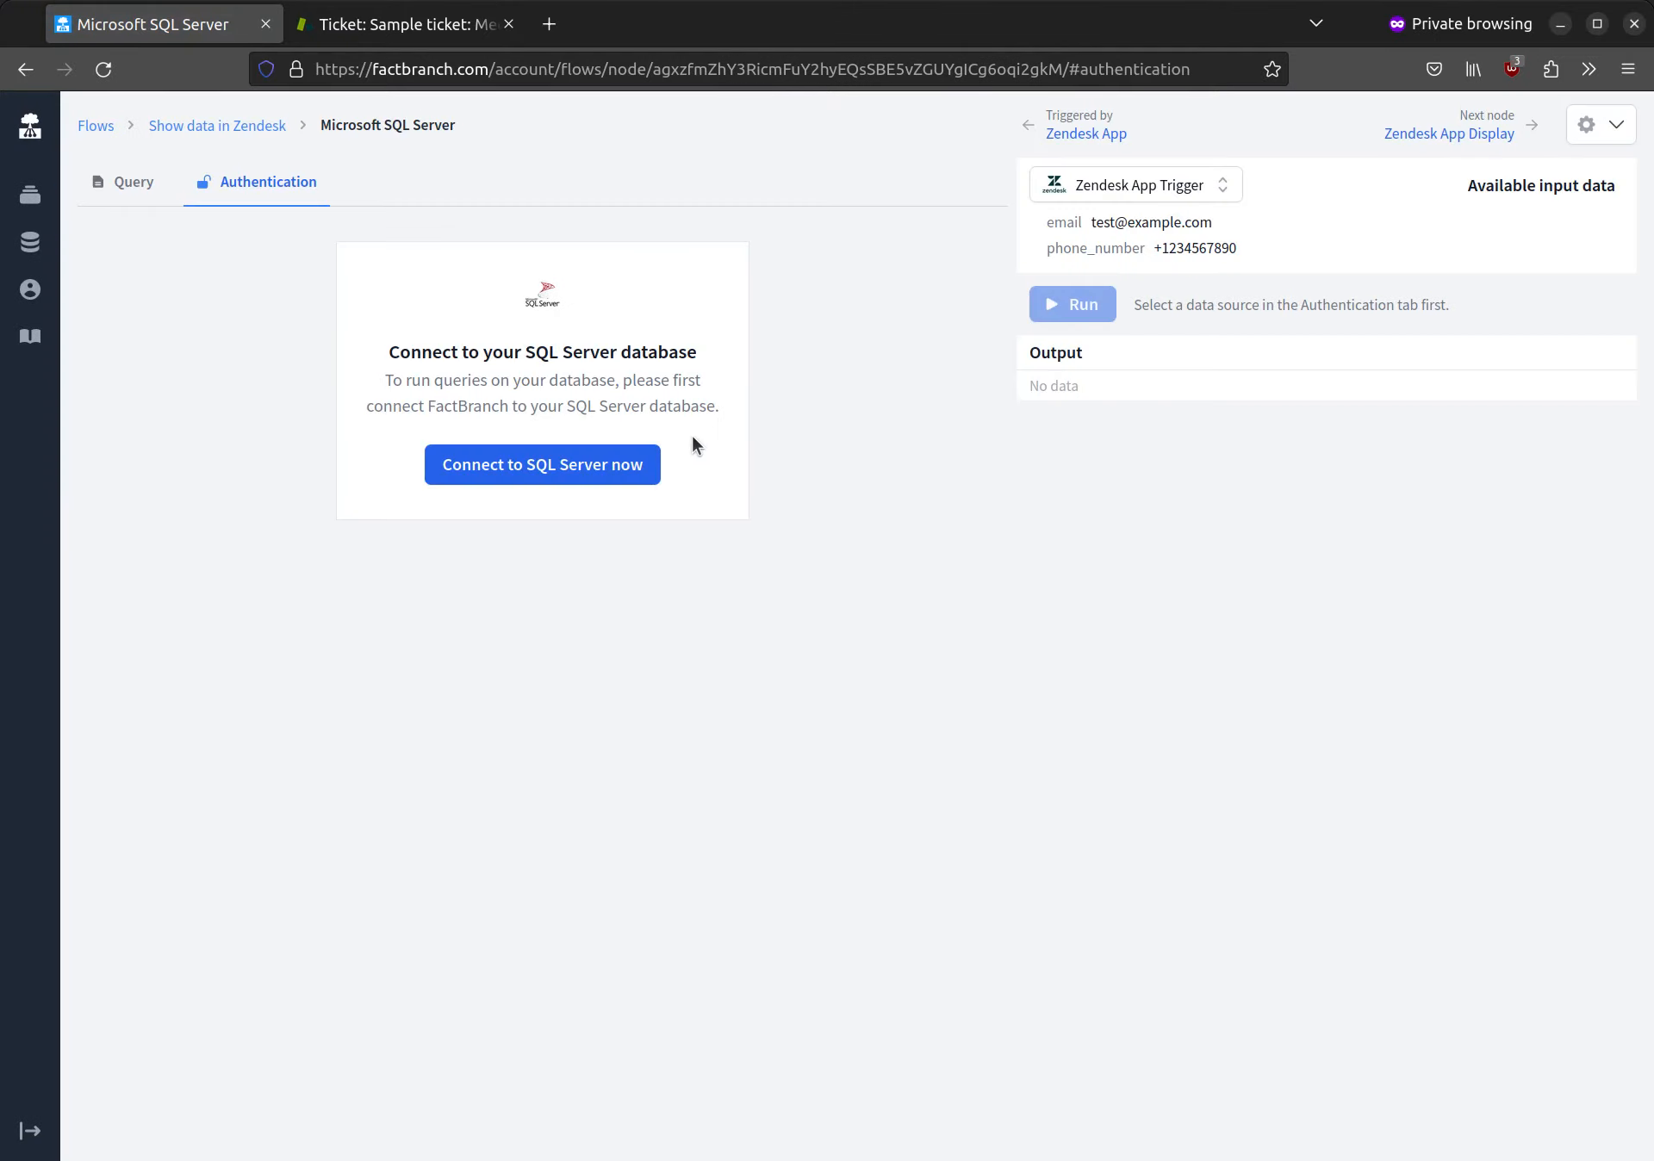
Step: Start a new SQL Server connection for the node and set its host address to your-mssql-host.local
left_click(555, 465)
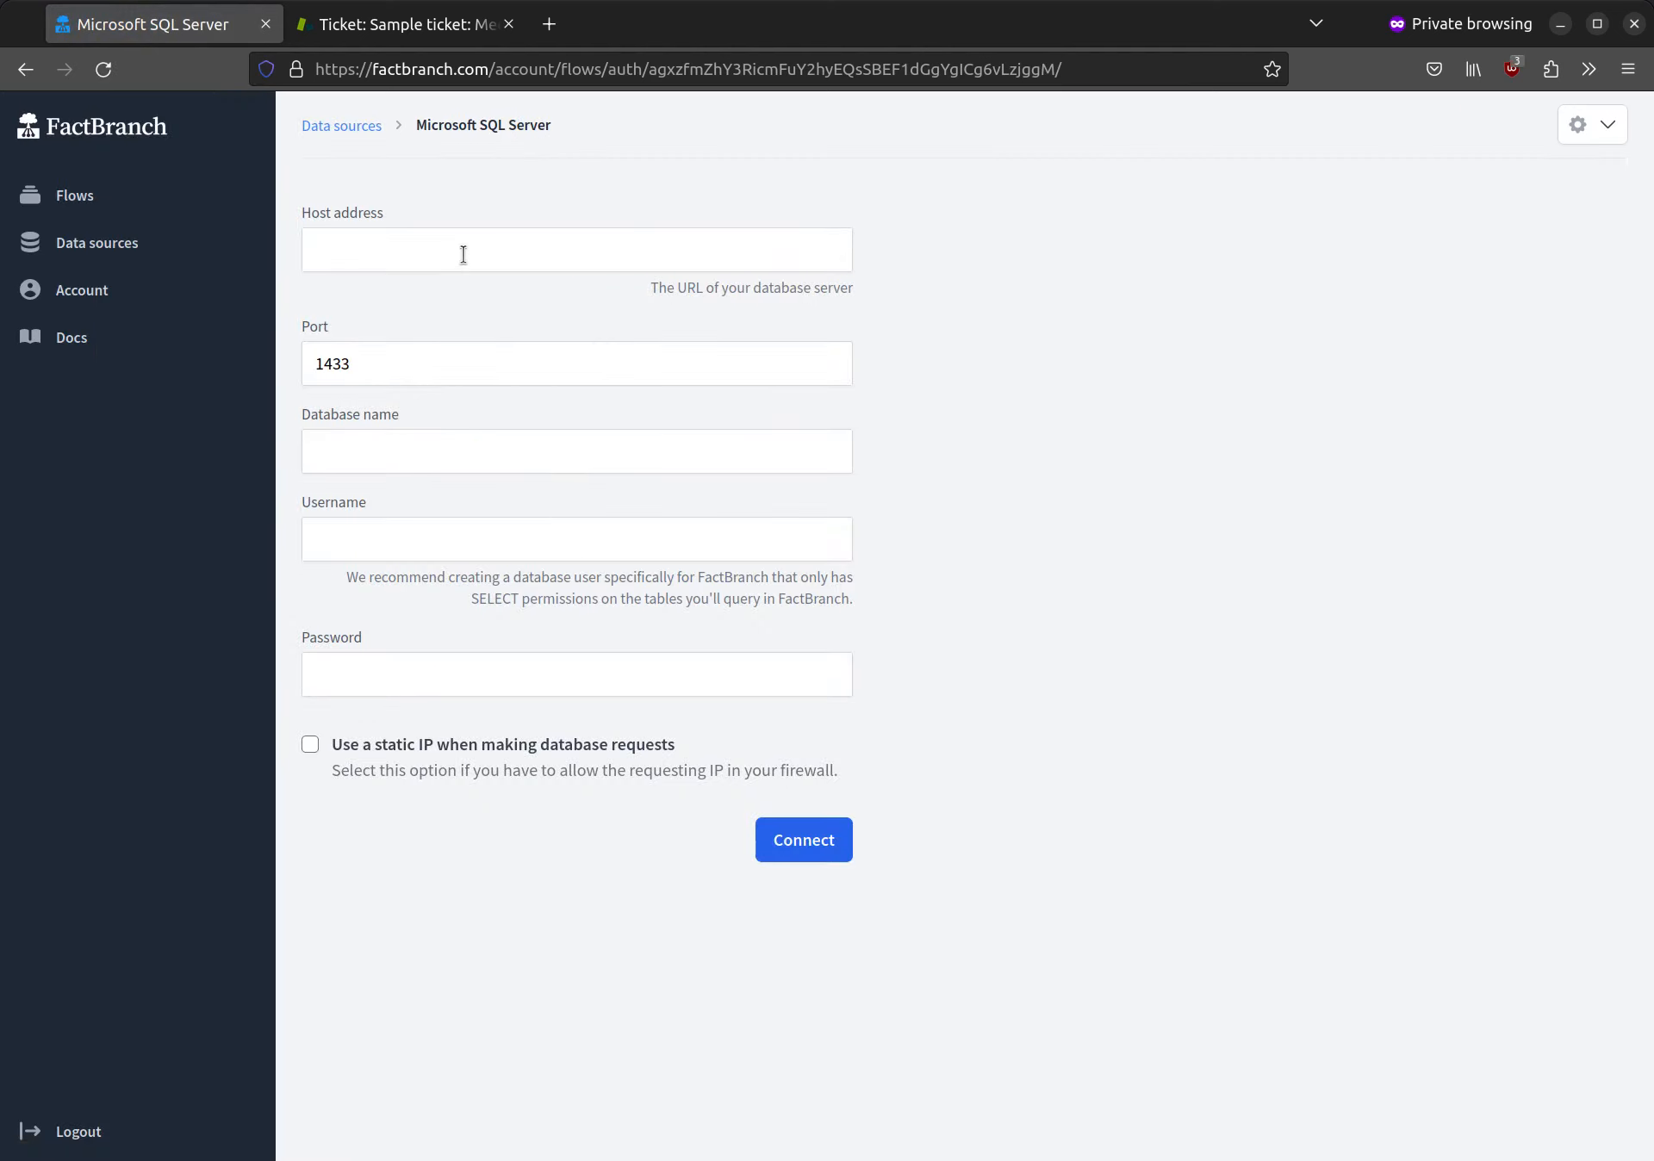
left_click(463, 254)
key("Down")
key("Down")
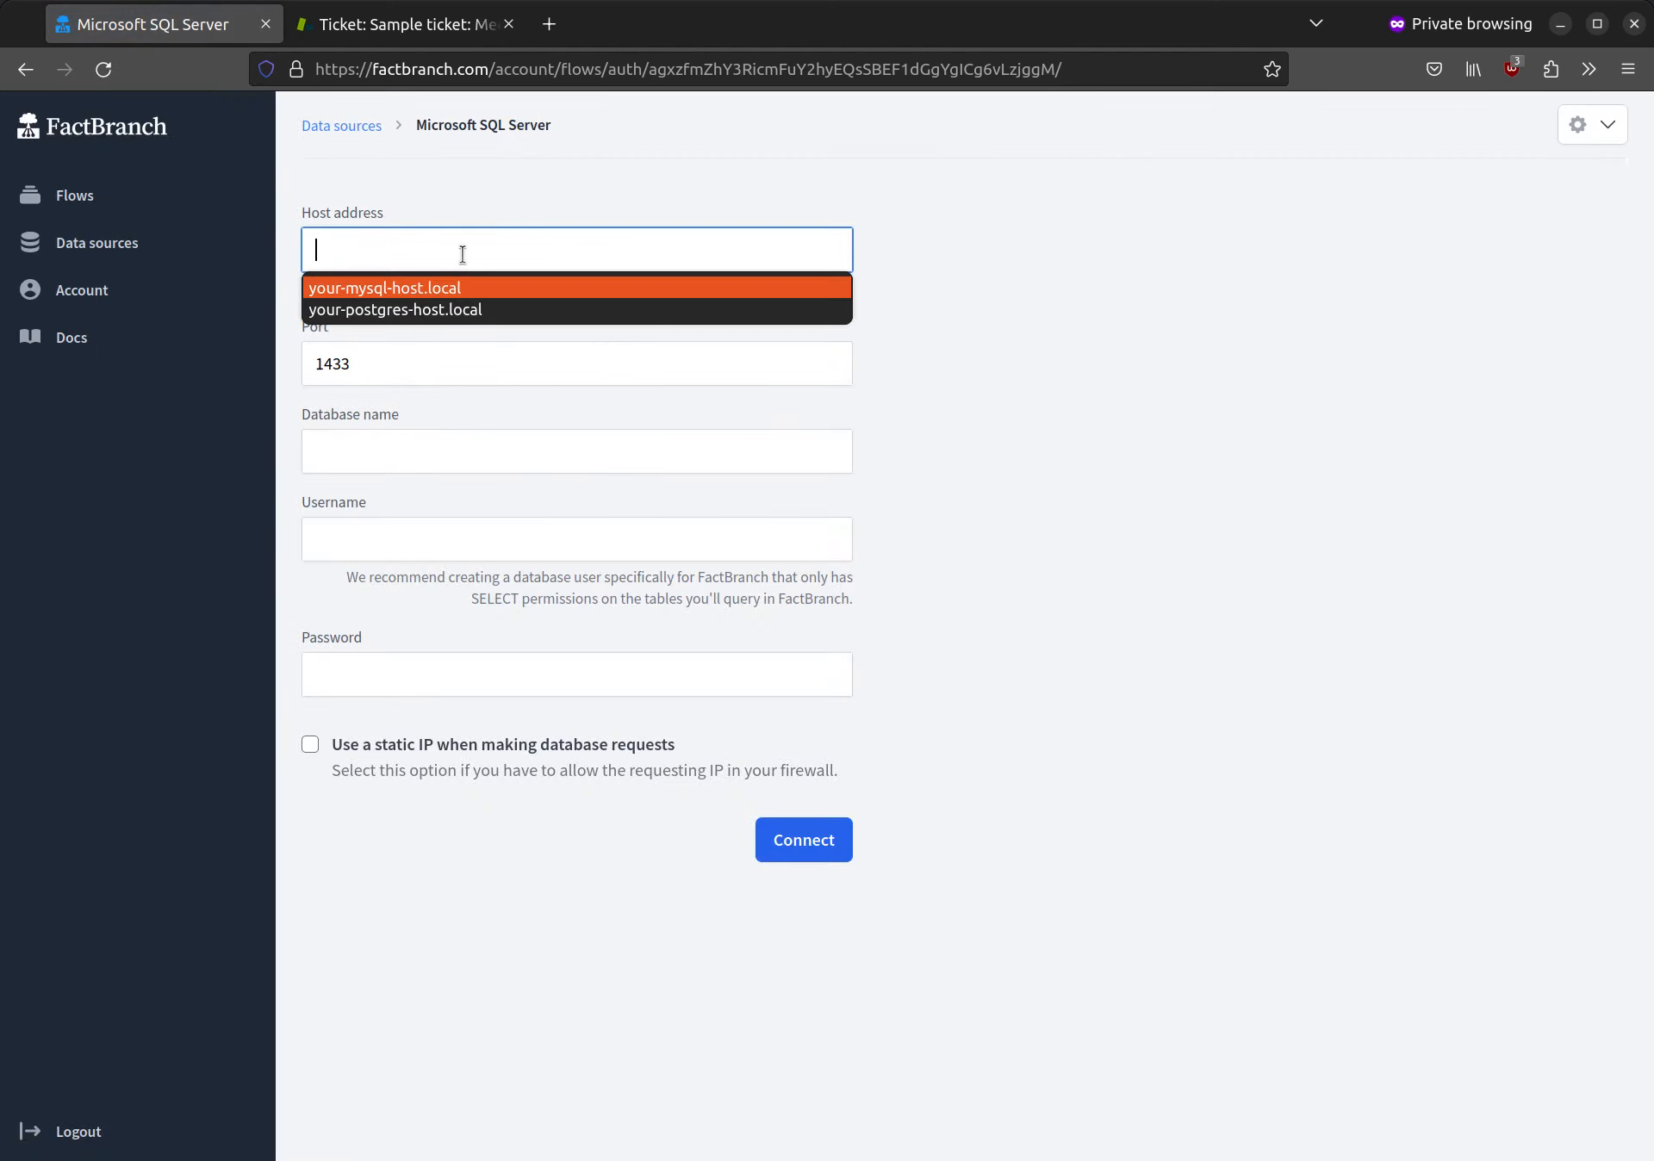
key("Return")
key("Right")
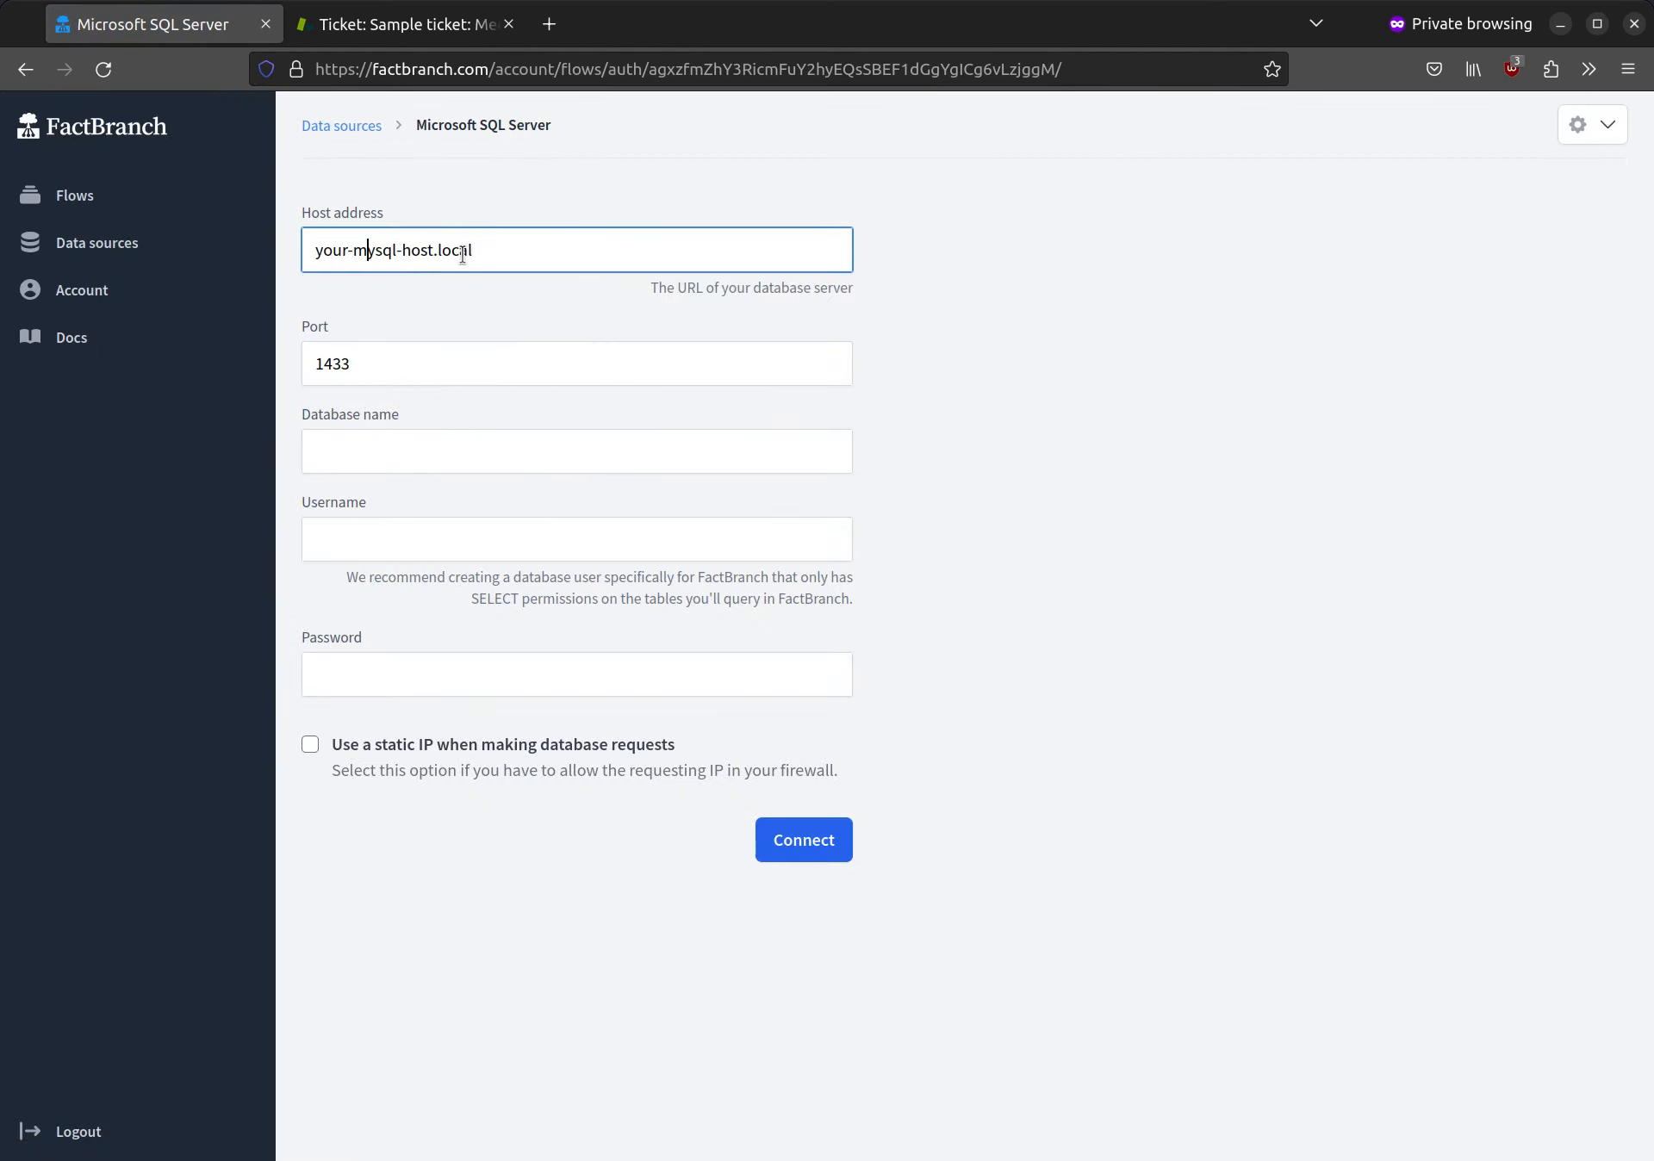
key("Delete")
type("s")
Step: Enter database name master, username SA and the database password, and connect to the SQL Server database
left_click(426, 471)
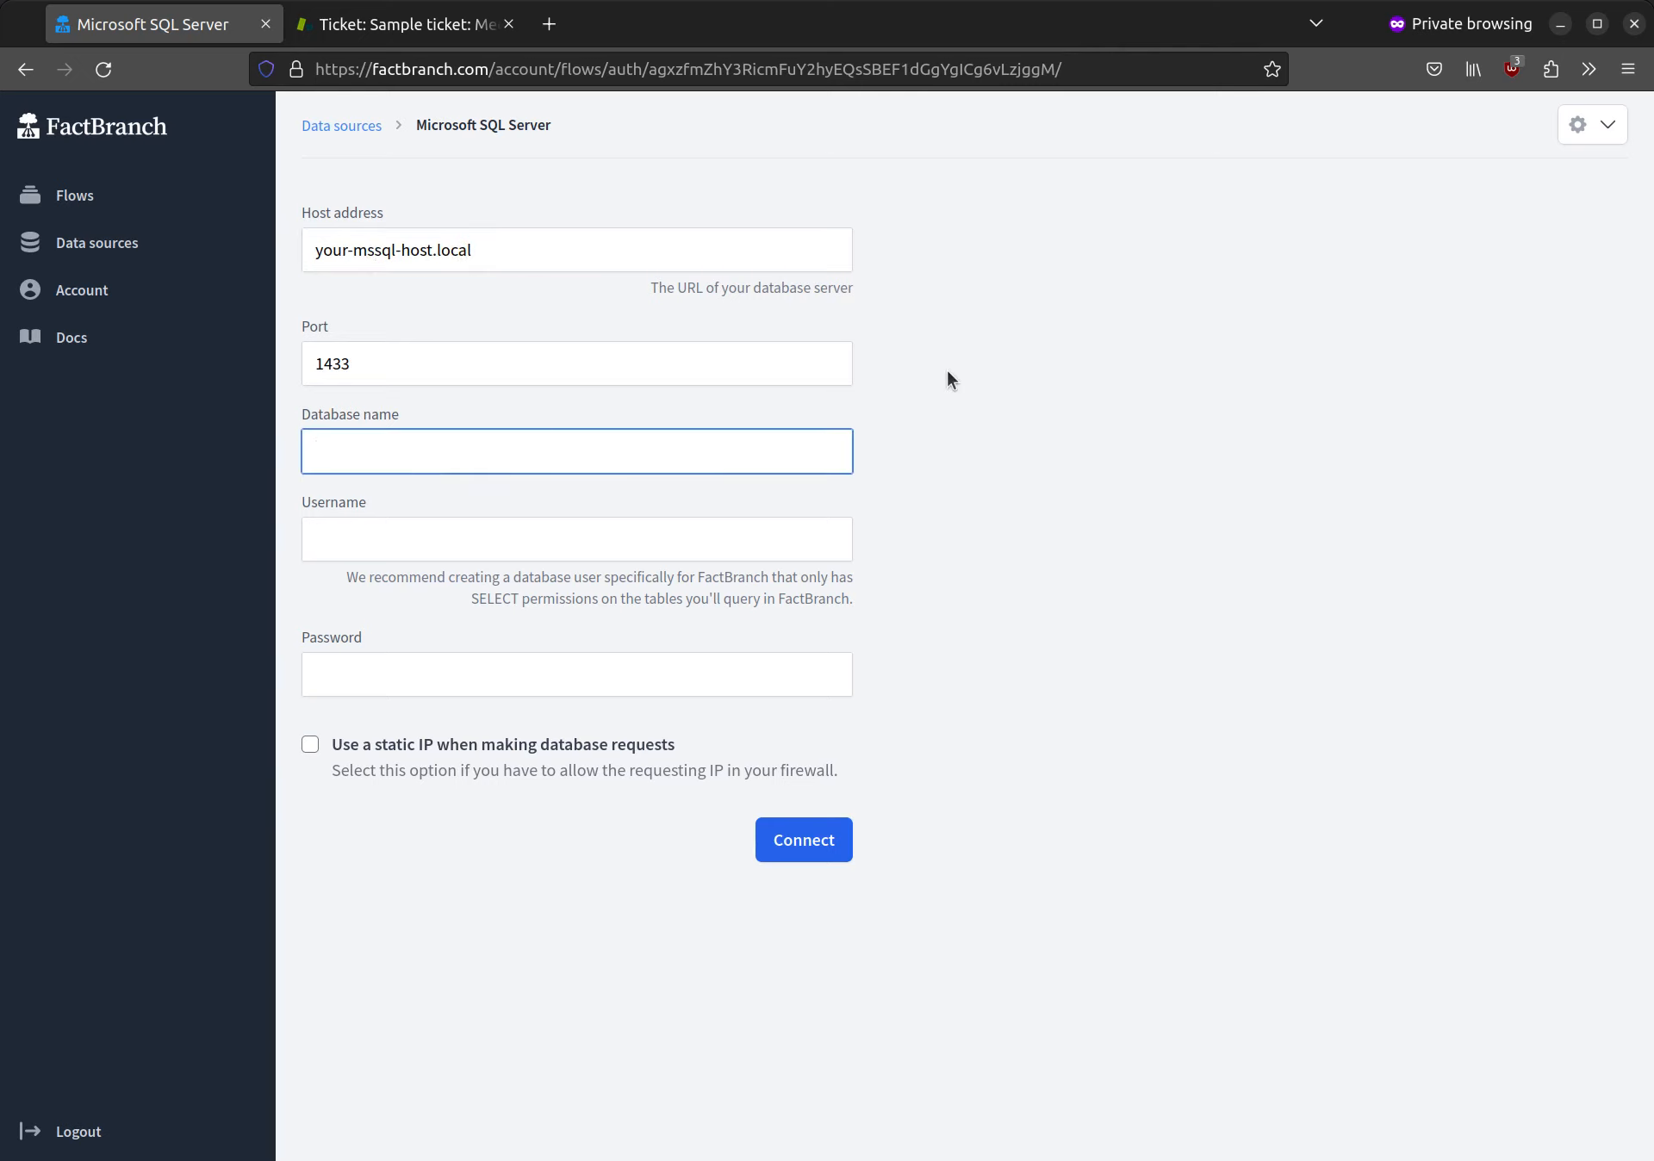
type("master")
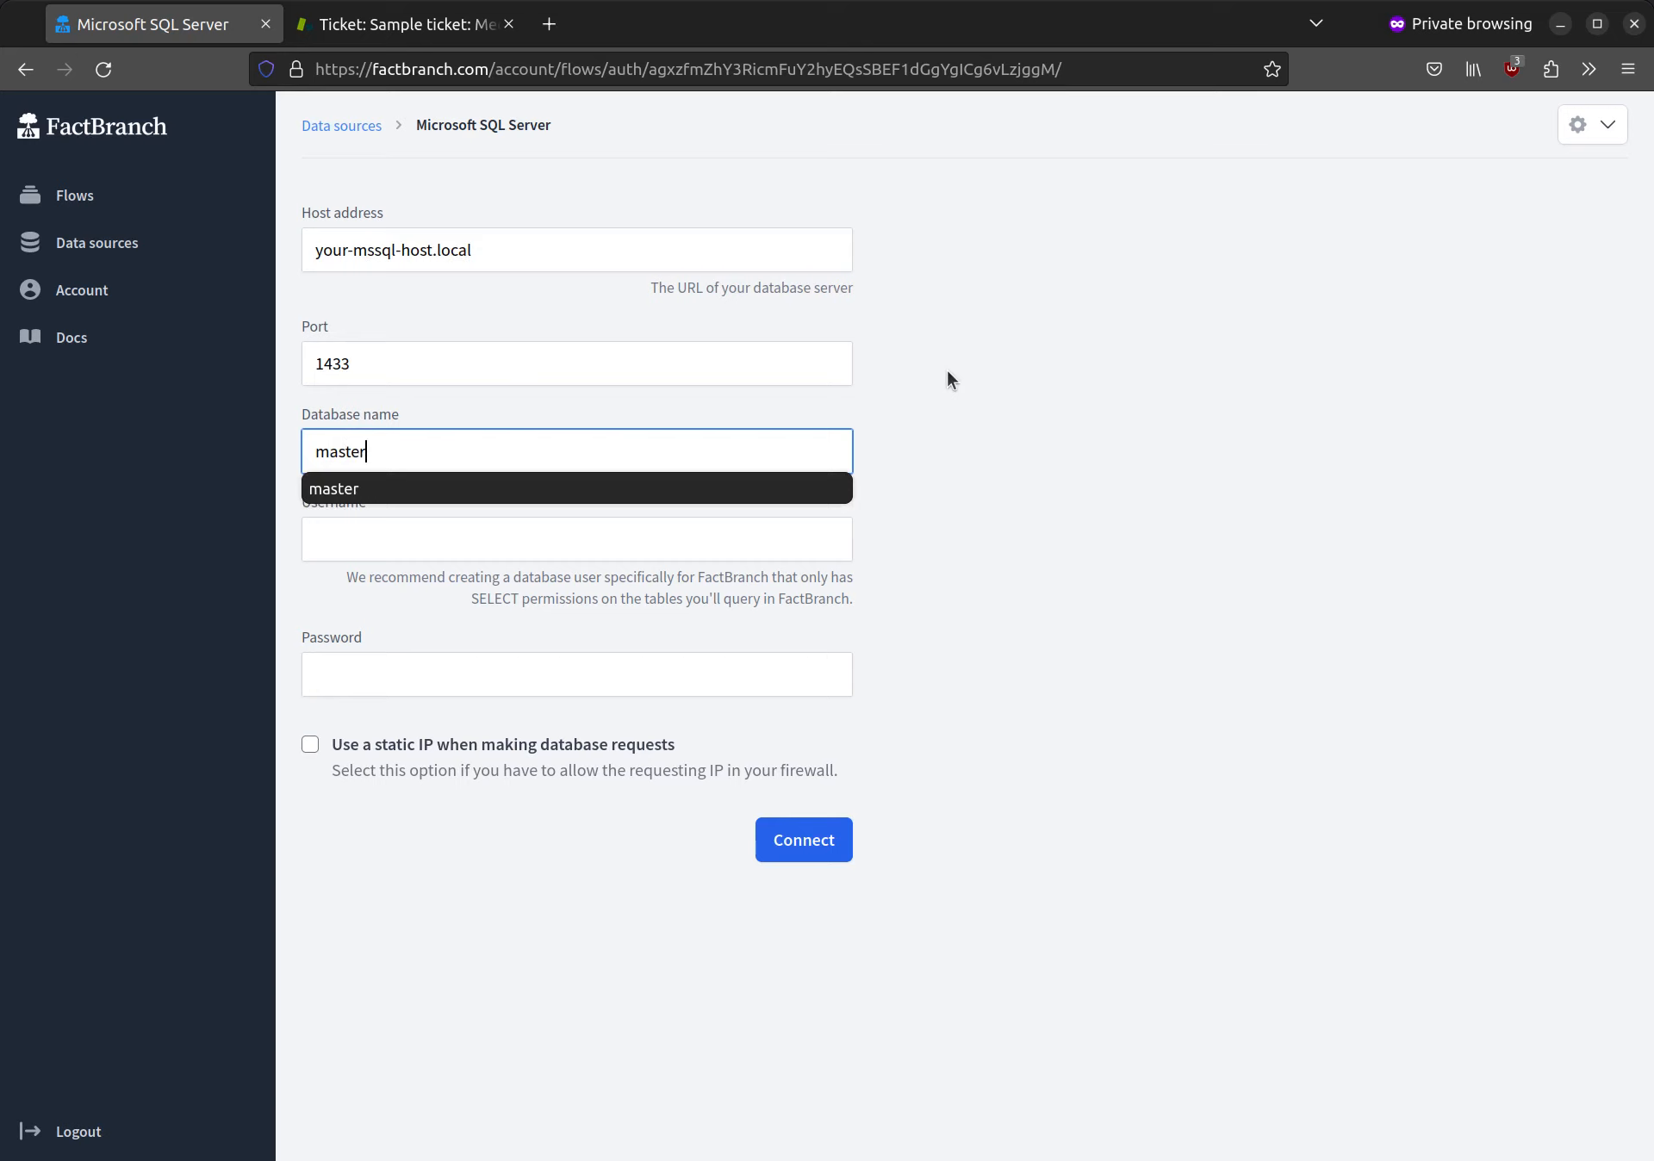
key("Tab")
type("SA")
key("Tab")
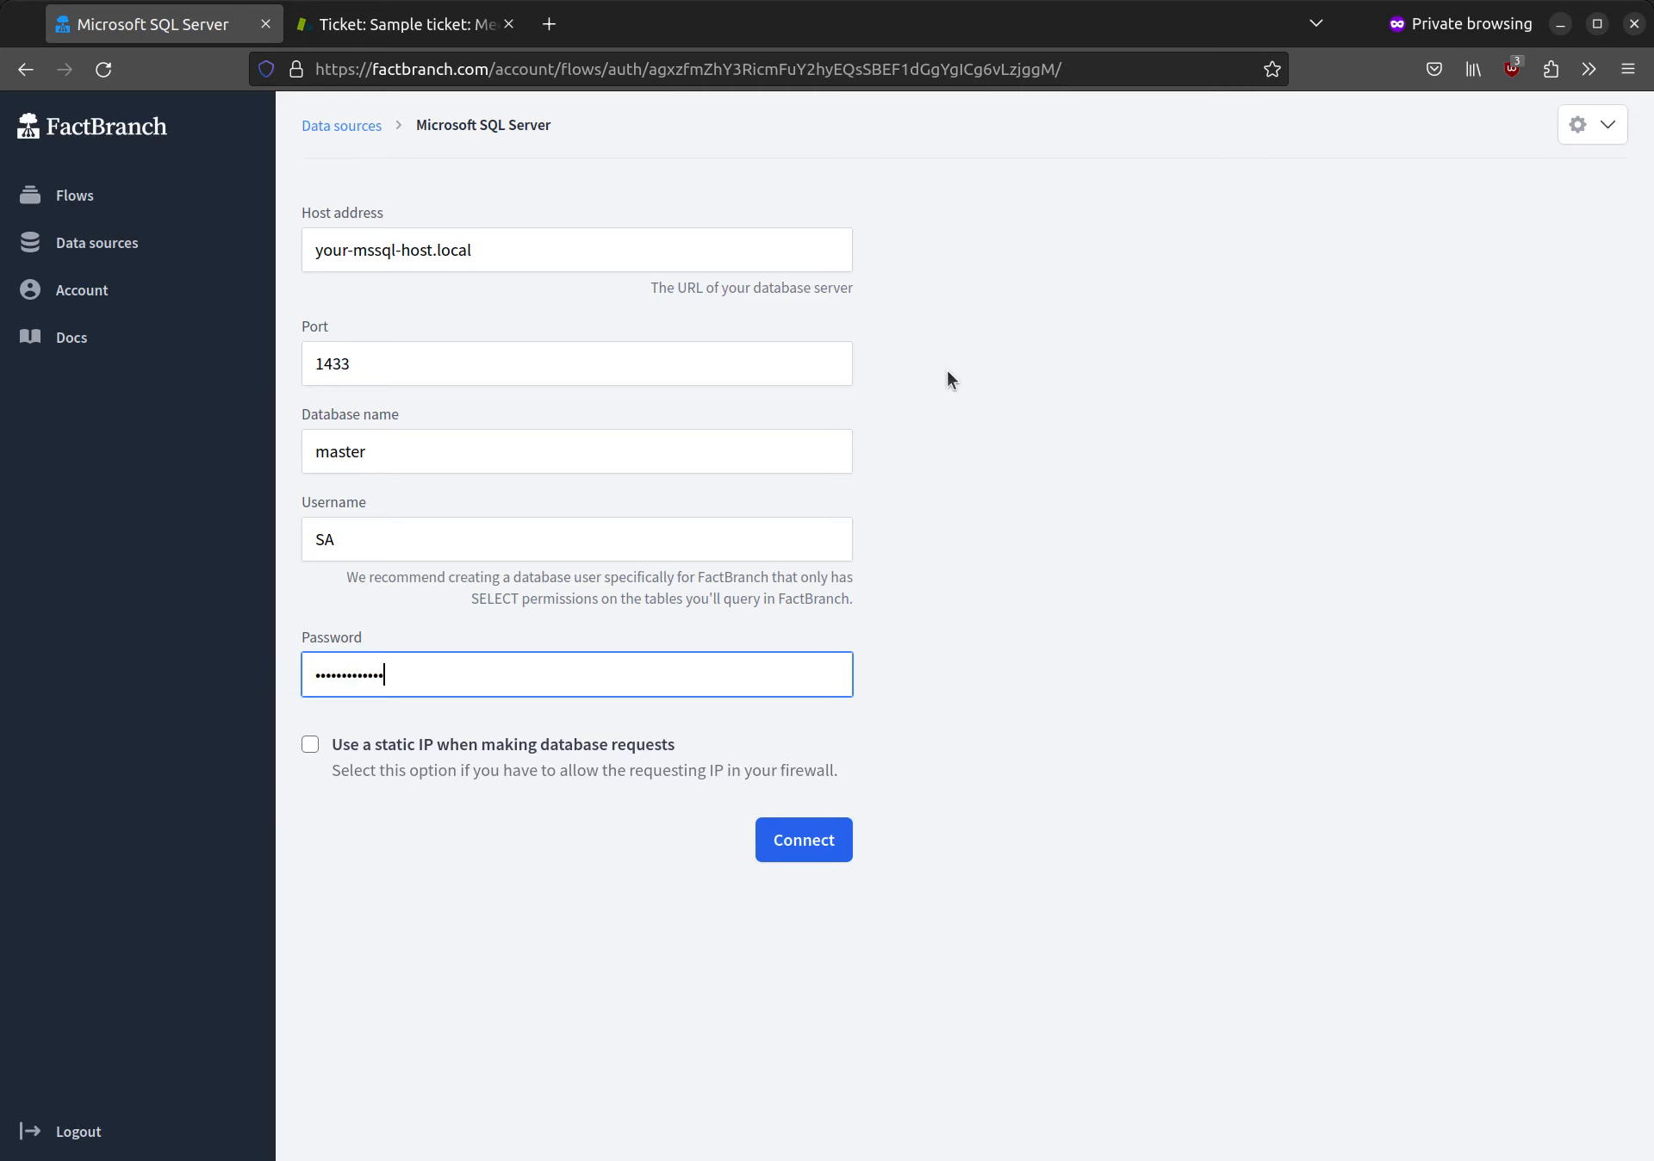
key("Return")
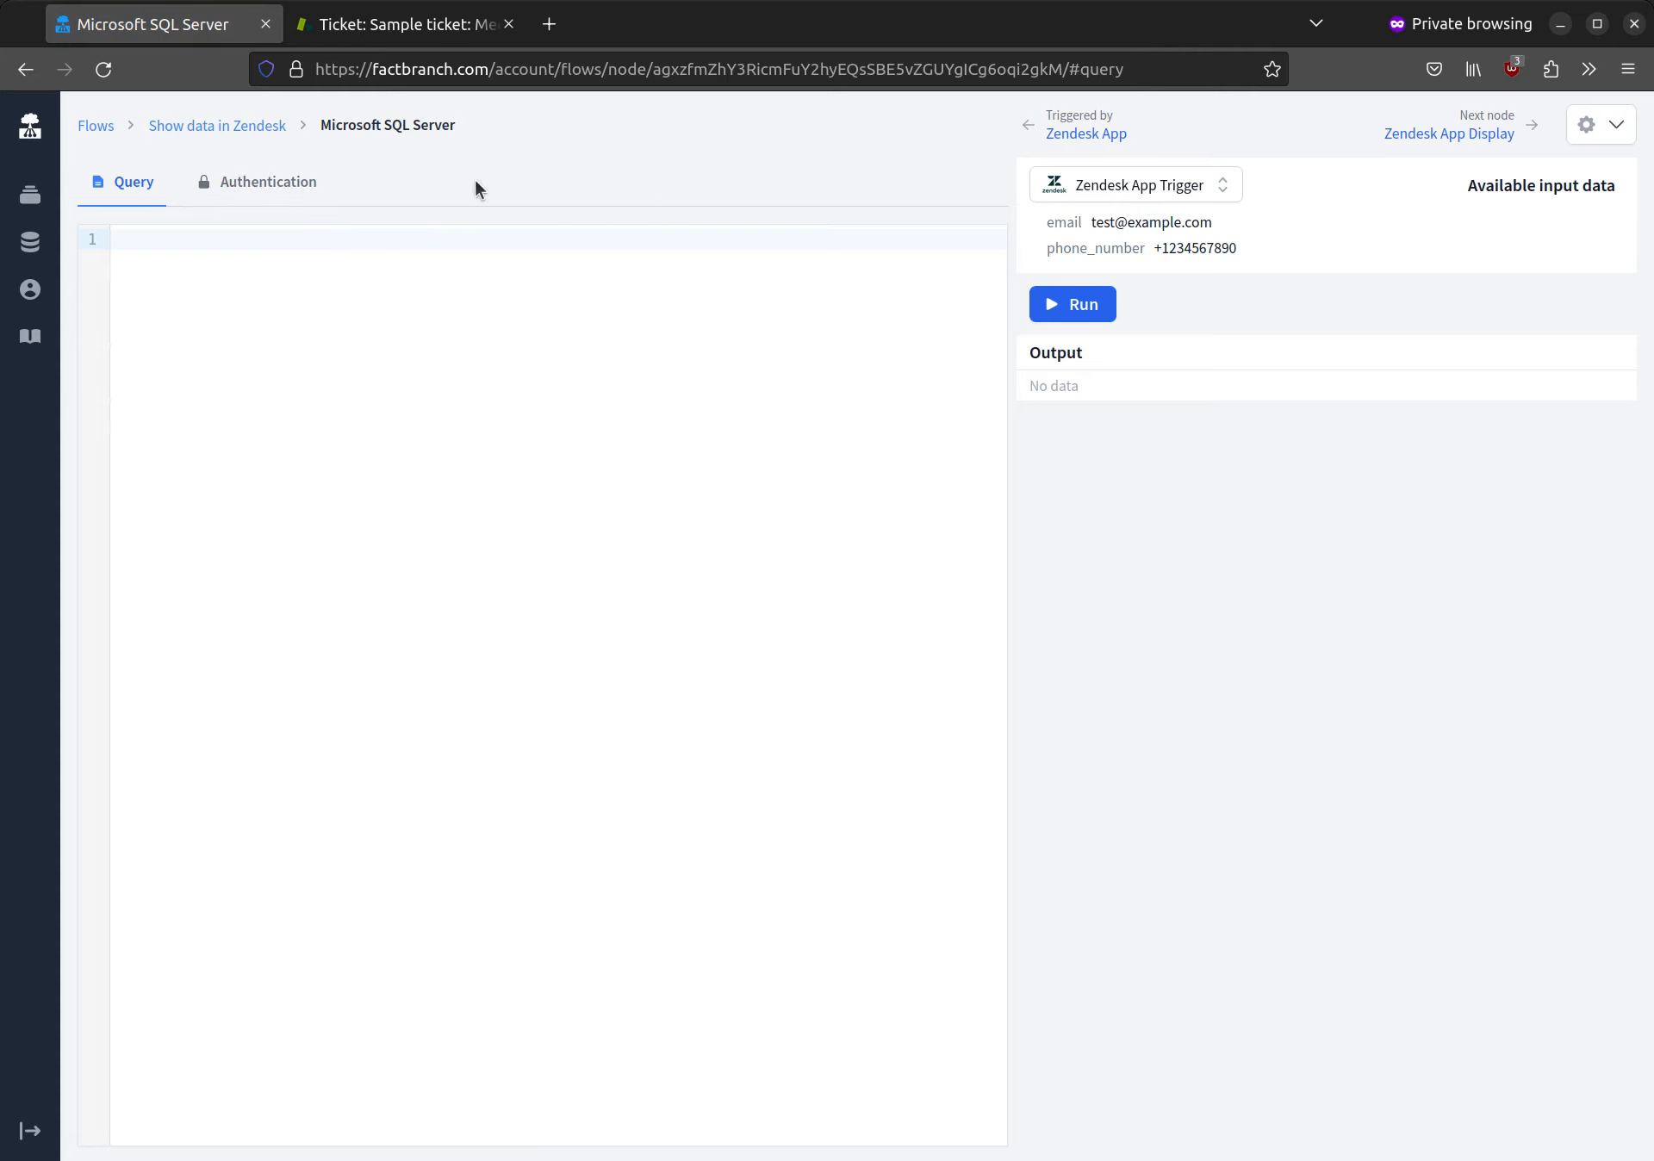
Step: Check the node's selected data source and begin its query with "select * from customer where email="
left_click(292, 183)
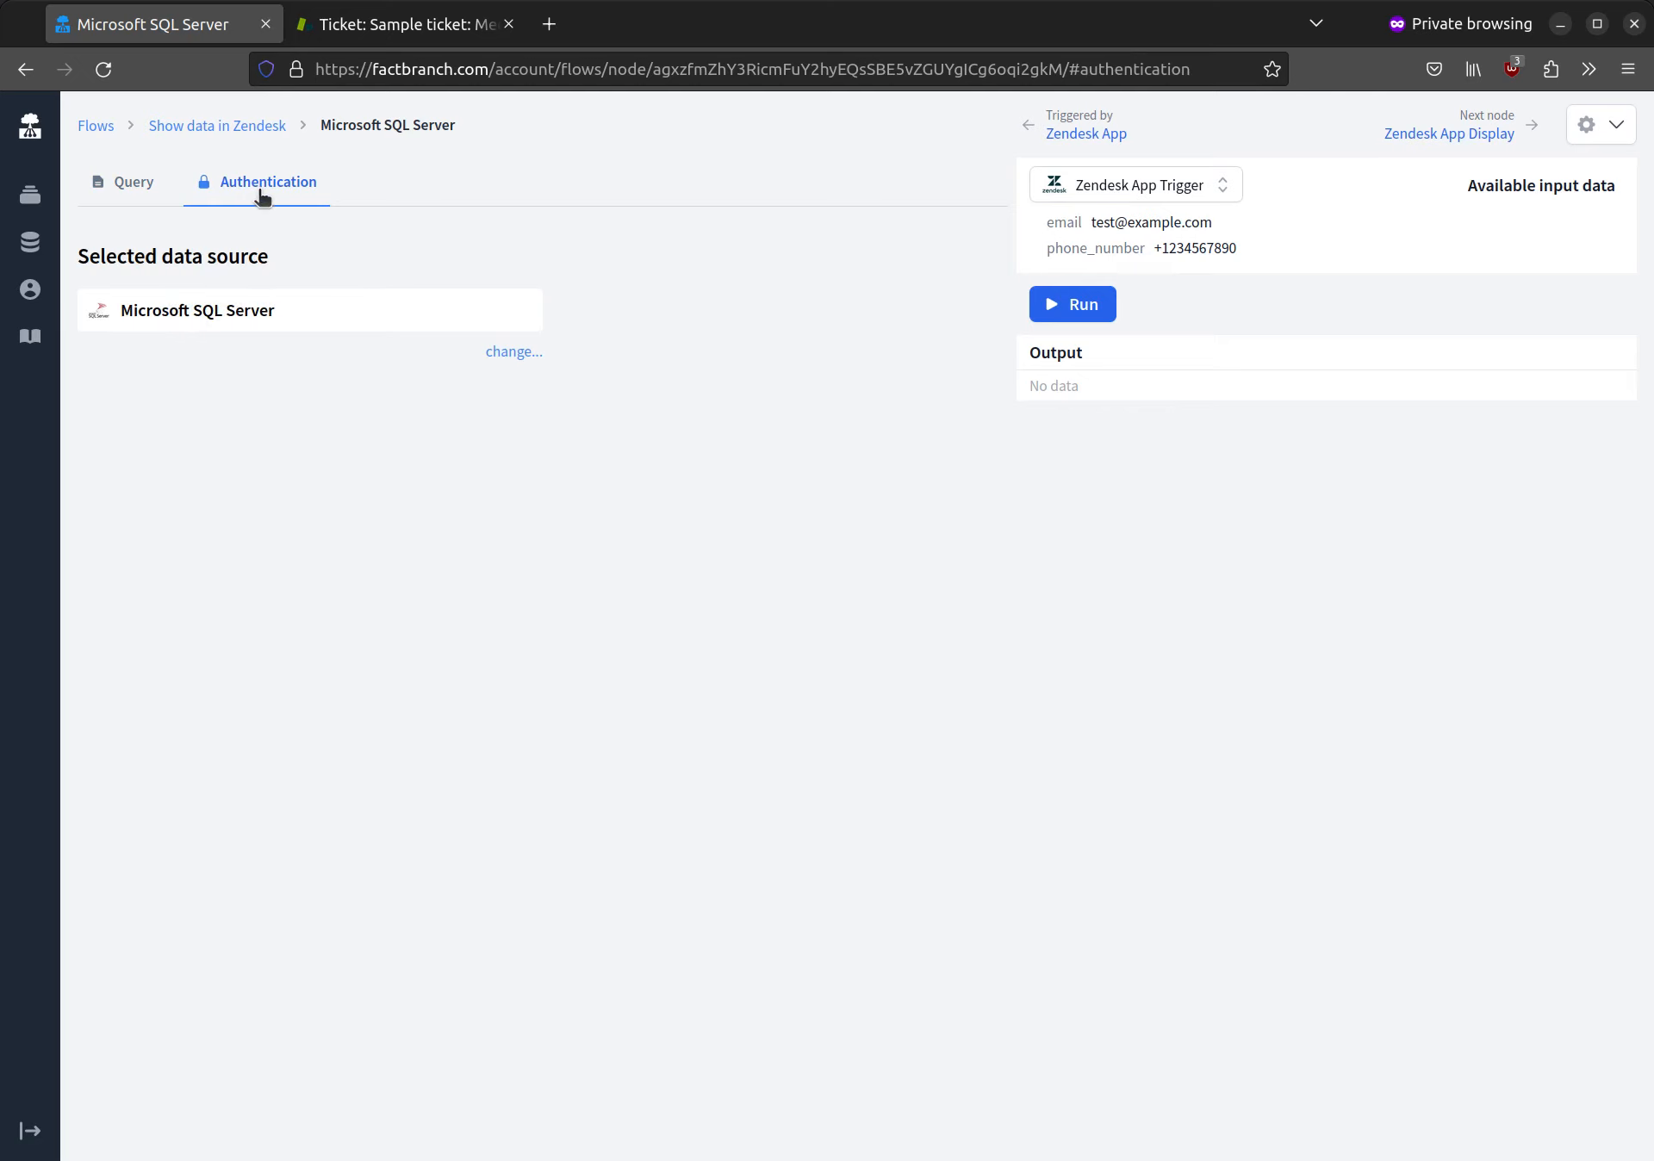
left_click(131, 184)
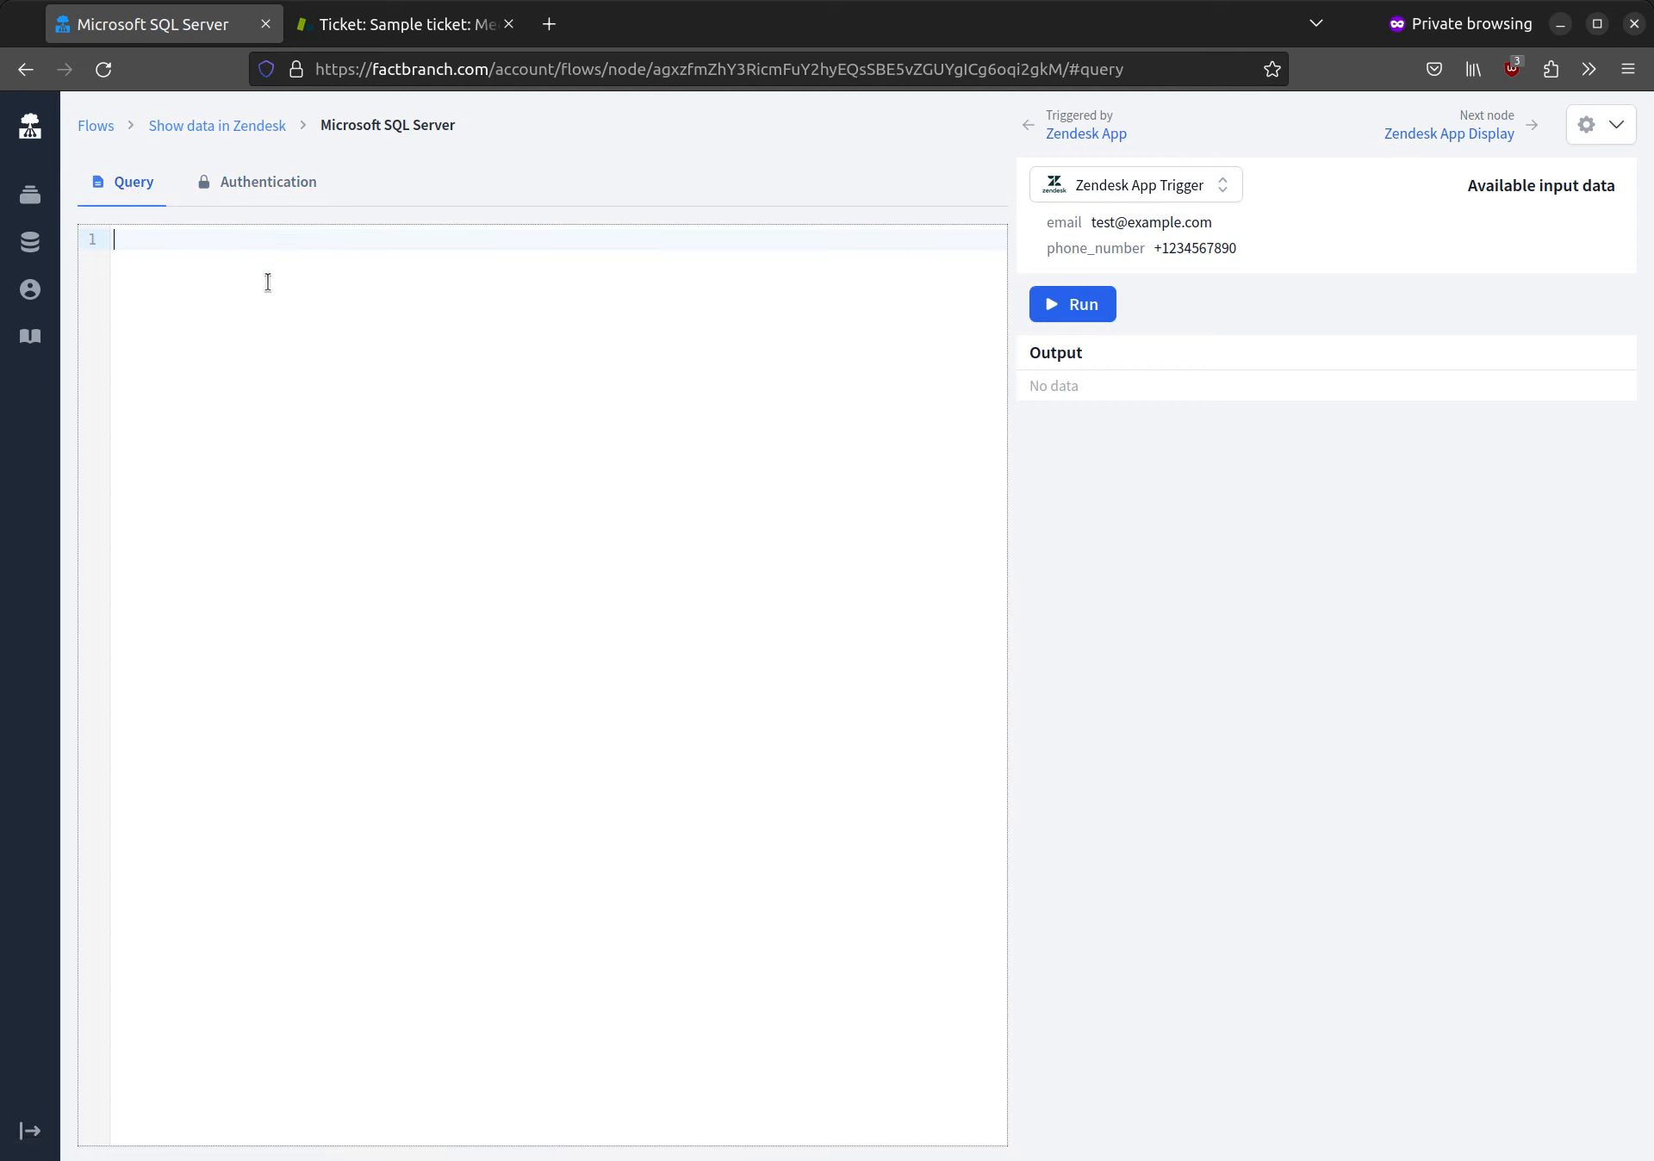
type("select * from customer where email=")
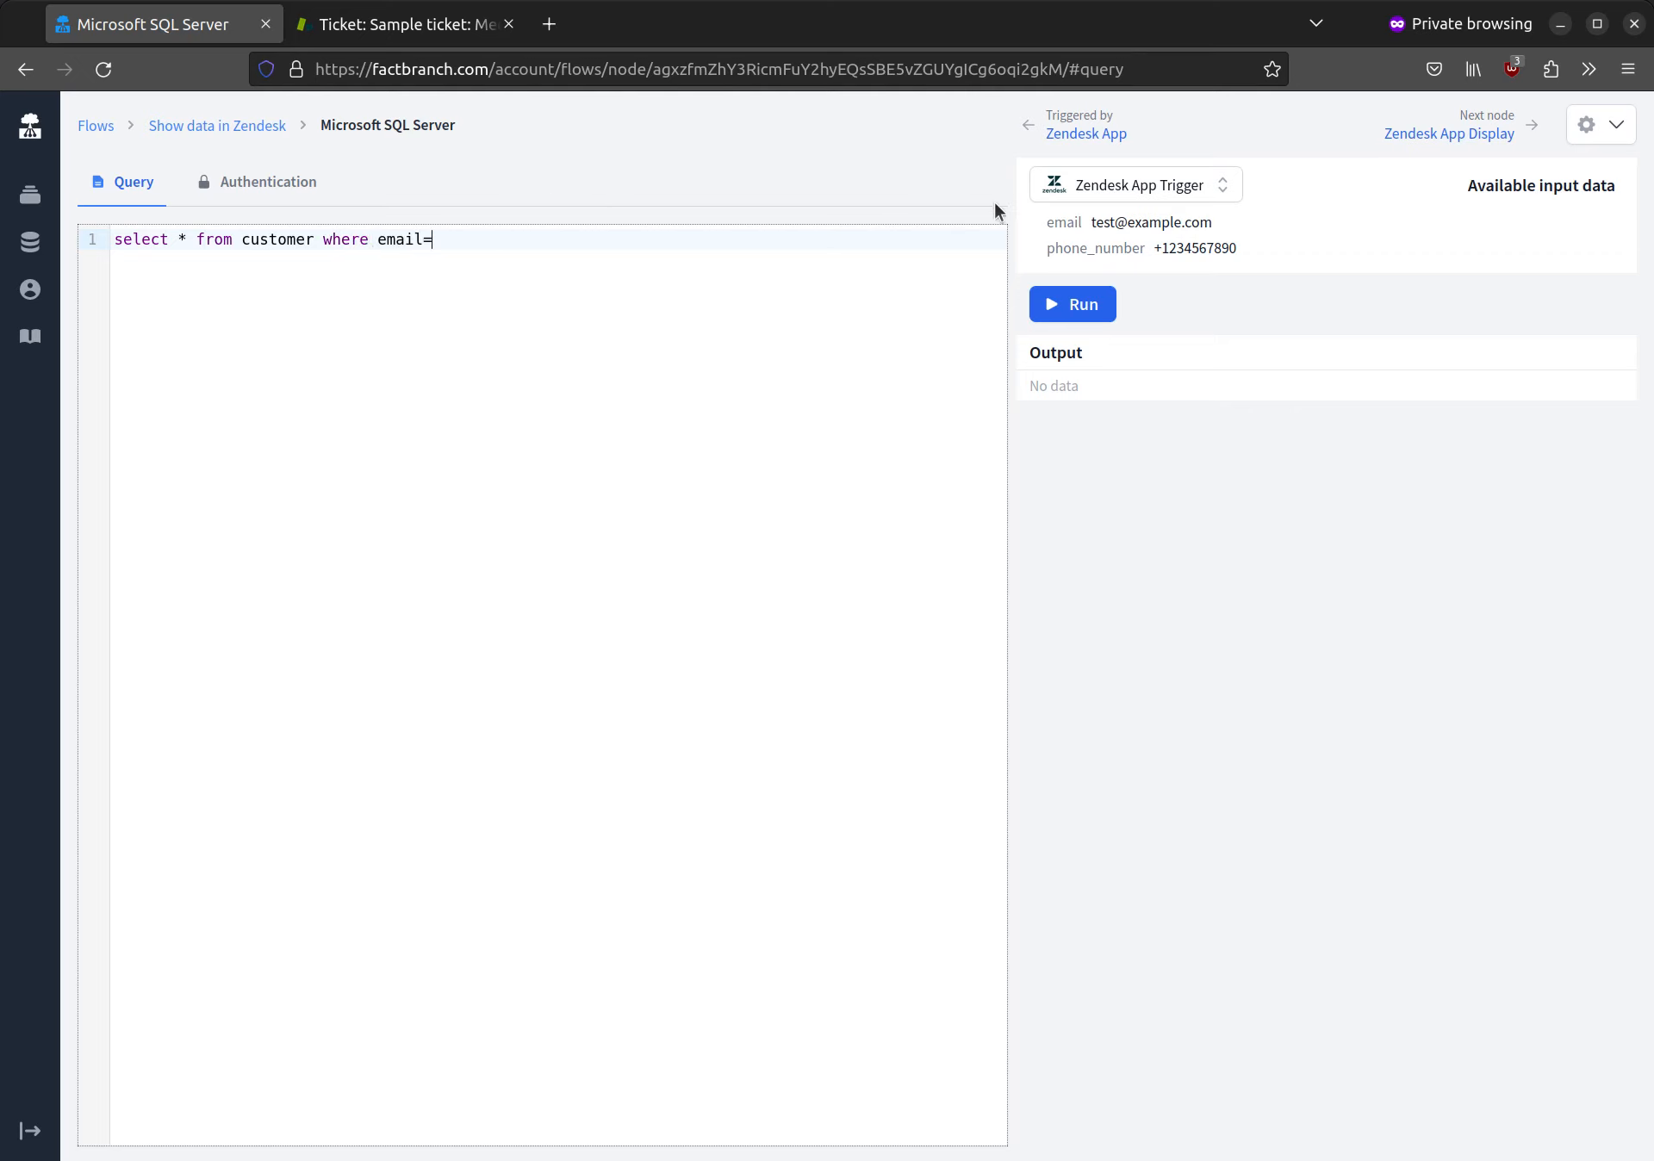
Step: Complete the query's email condition with the copied trigger variable $trigger.data.email and run the query
mouse_move(1097, 223)
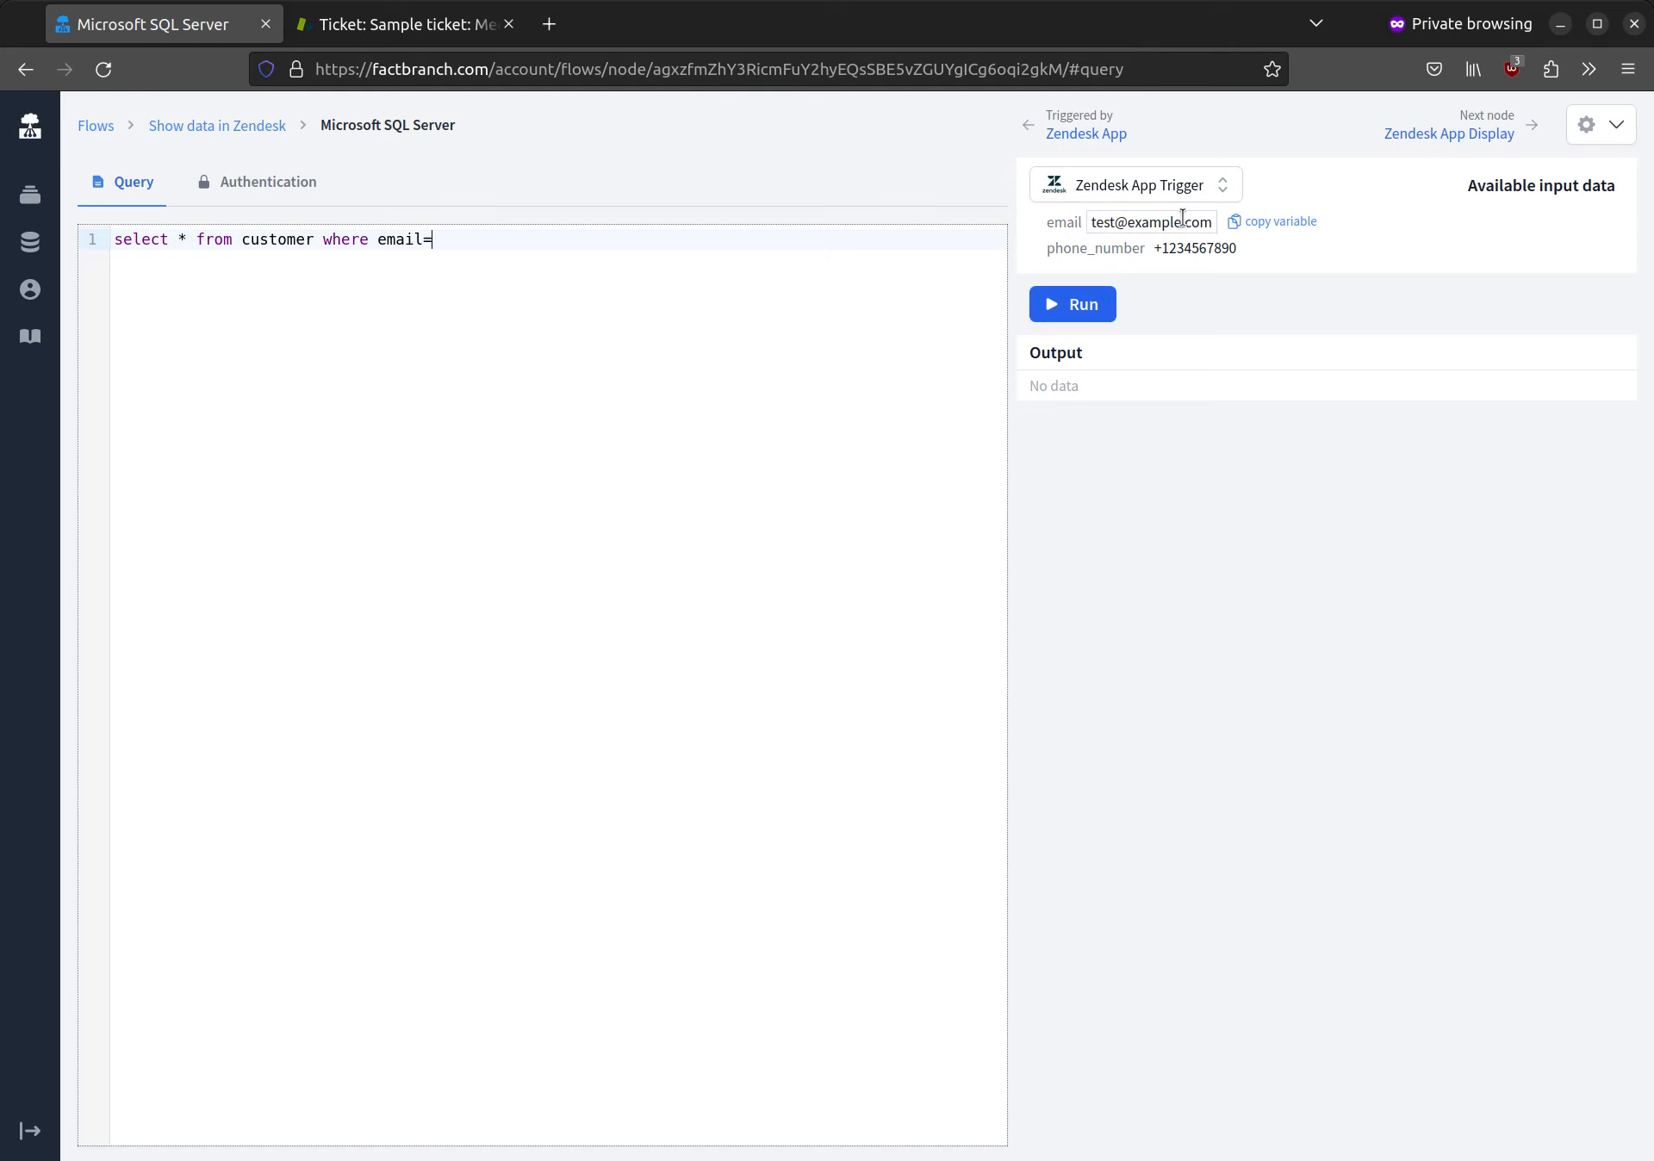
left_click(1272, 225)
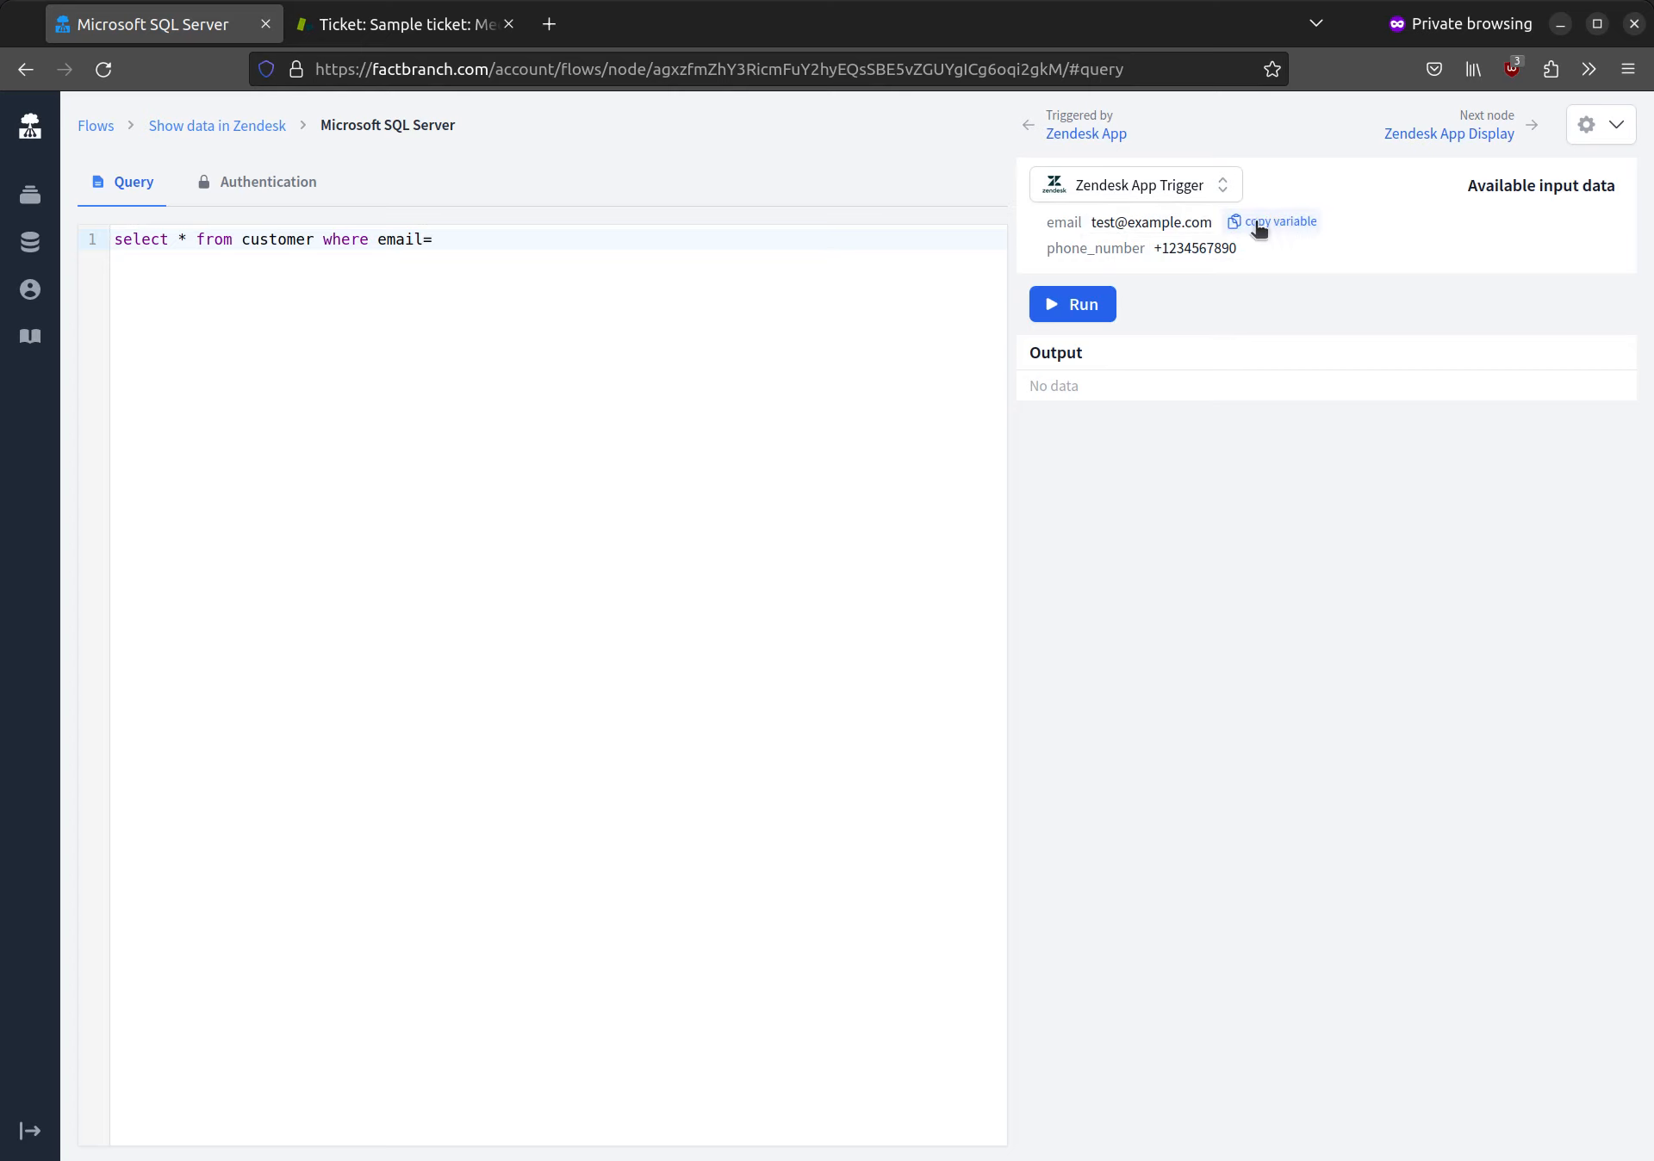
left_click(499, 241)
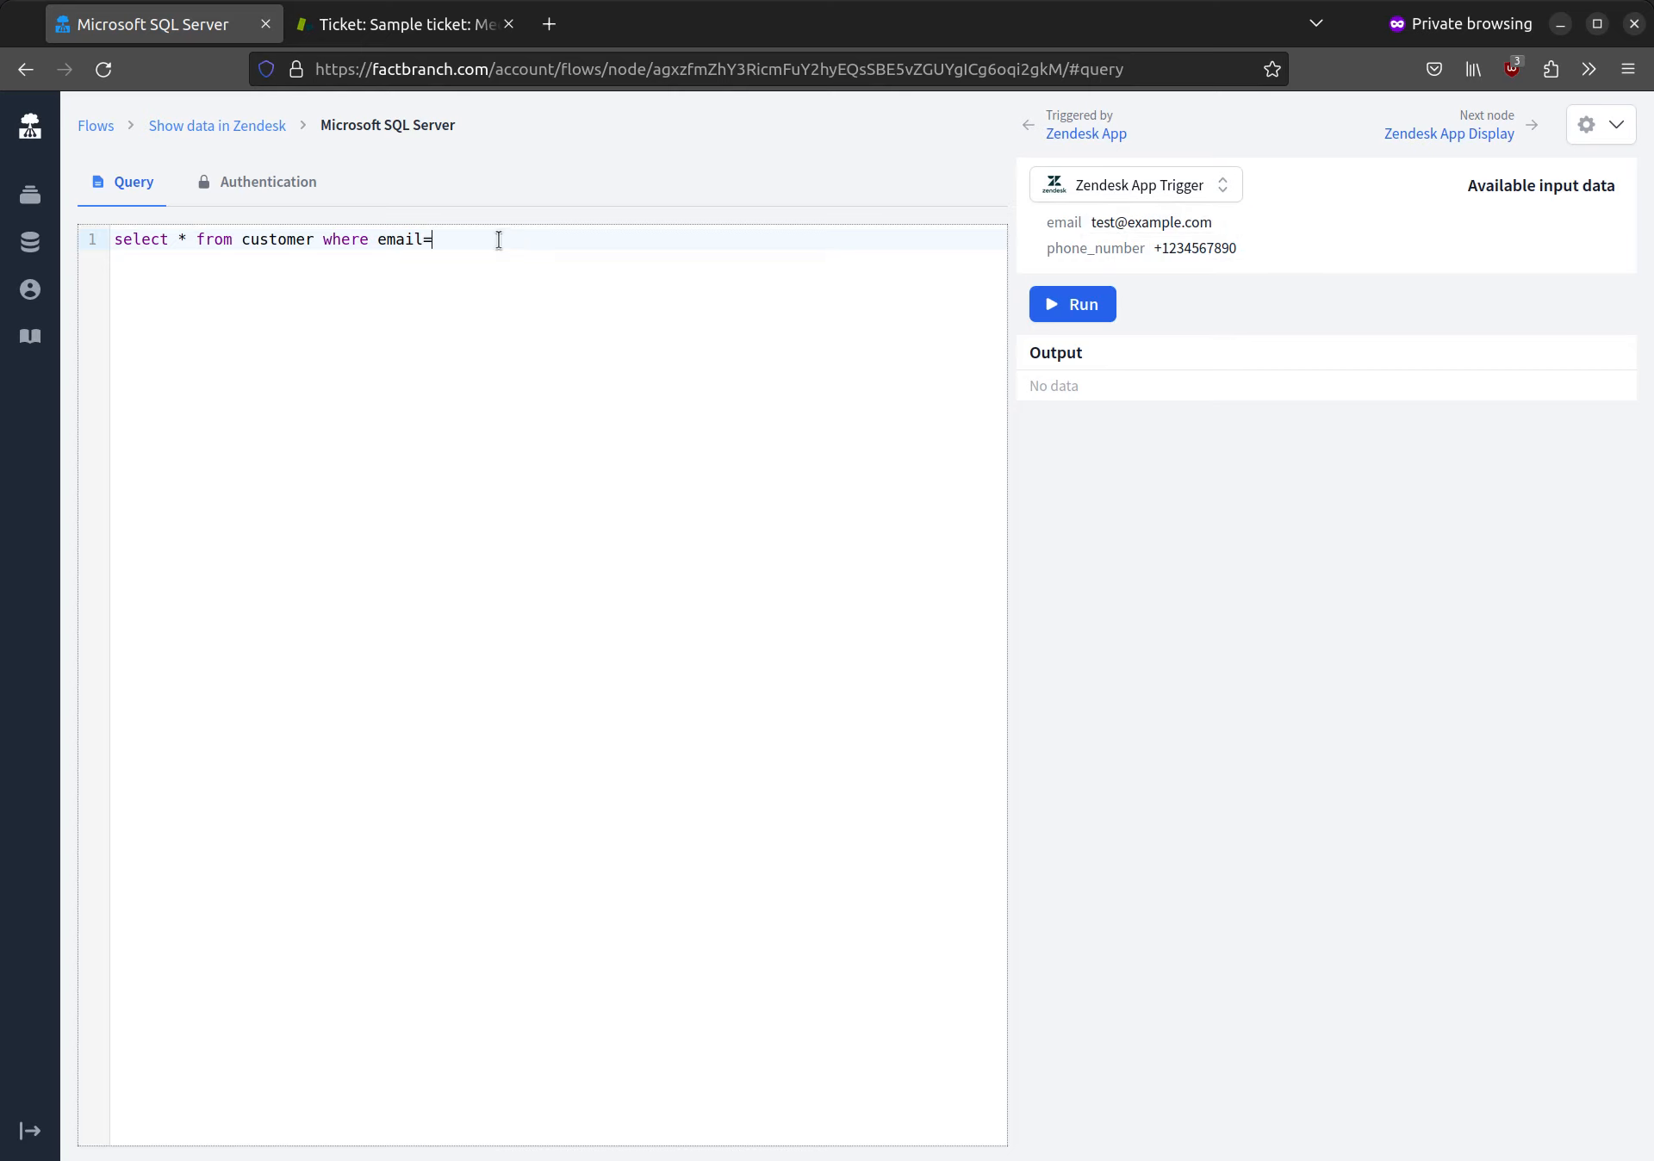
key("ctrl+v")
mouse_move(1072, 269)
left_click(1085, 312)
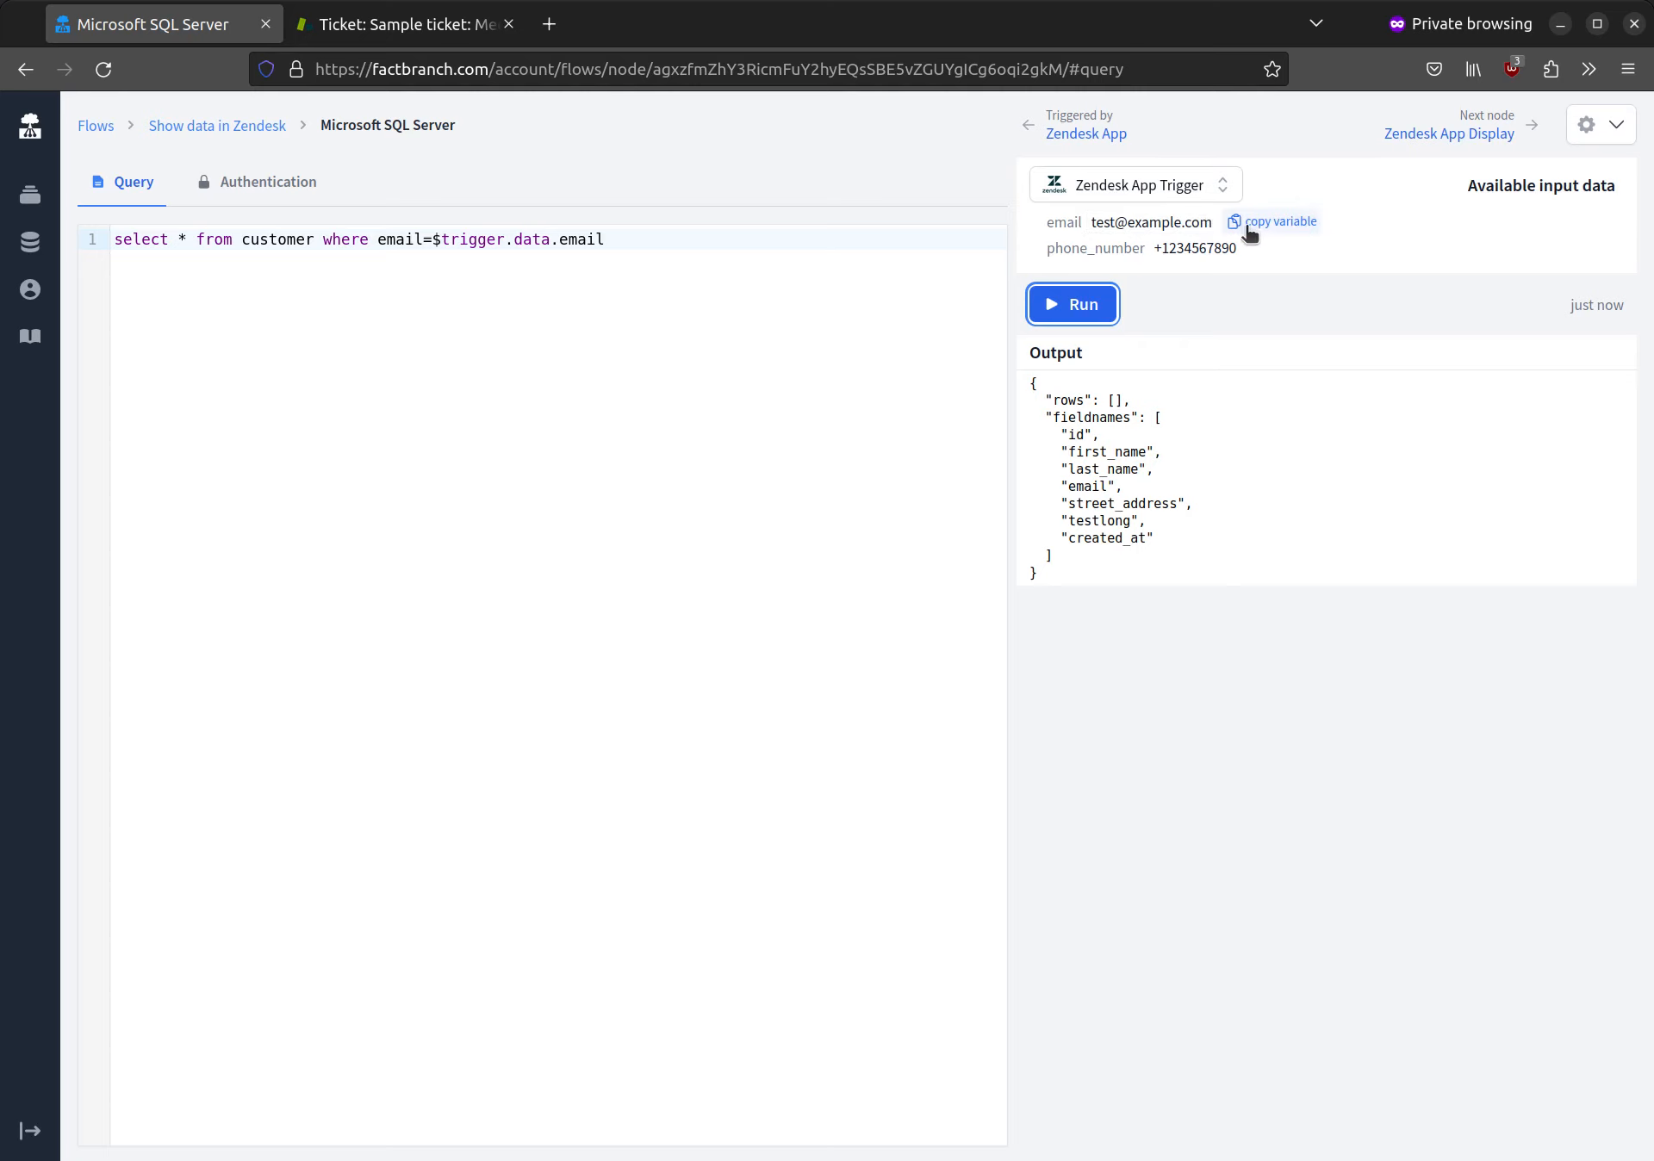
Step: Replace the trigger's test email with an existing customer's email, save it, and run the query again
left_click(1120, 224)
double_click(1114, 227)
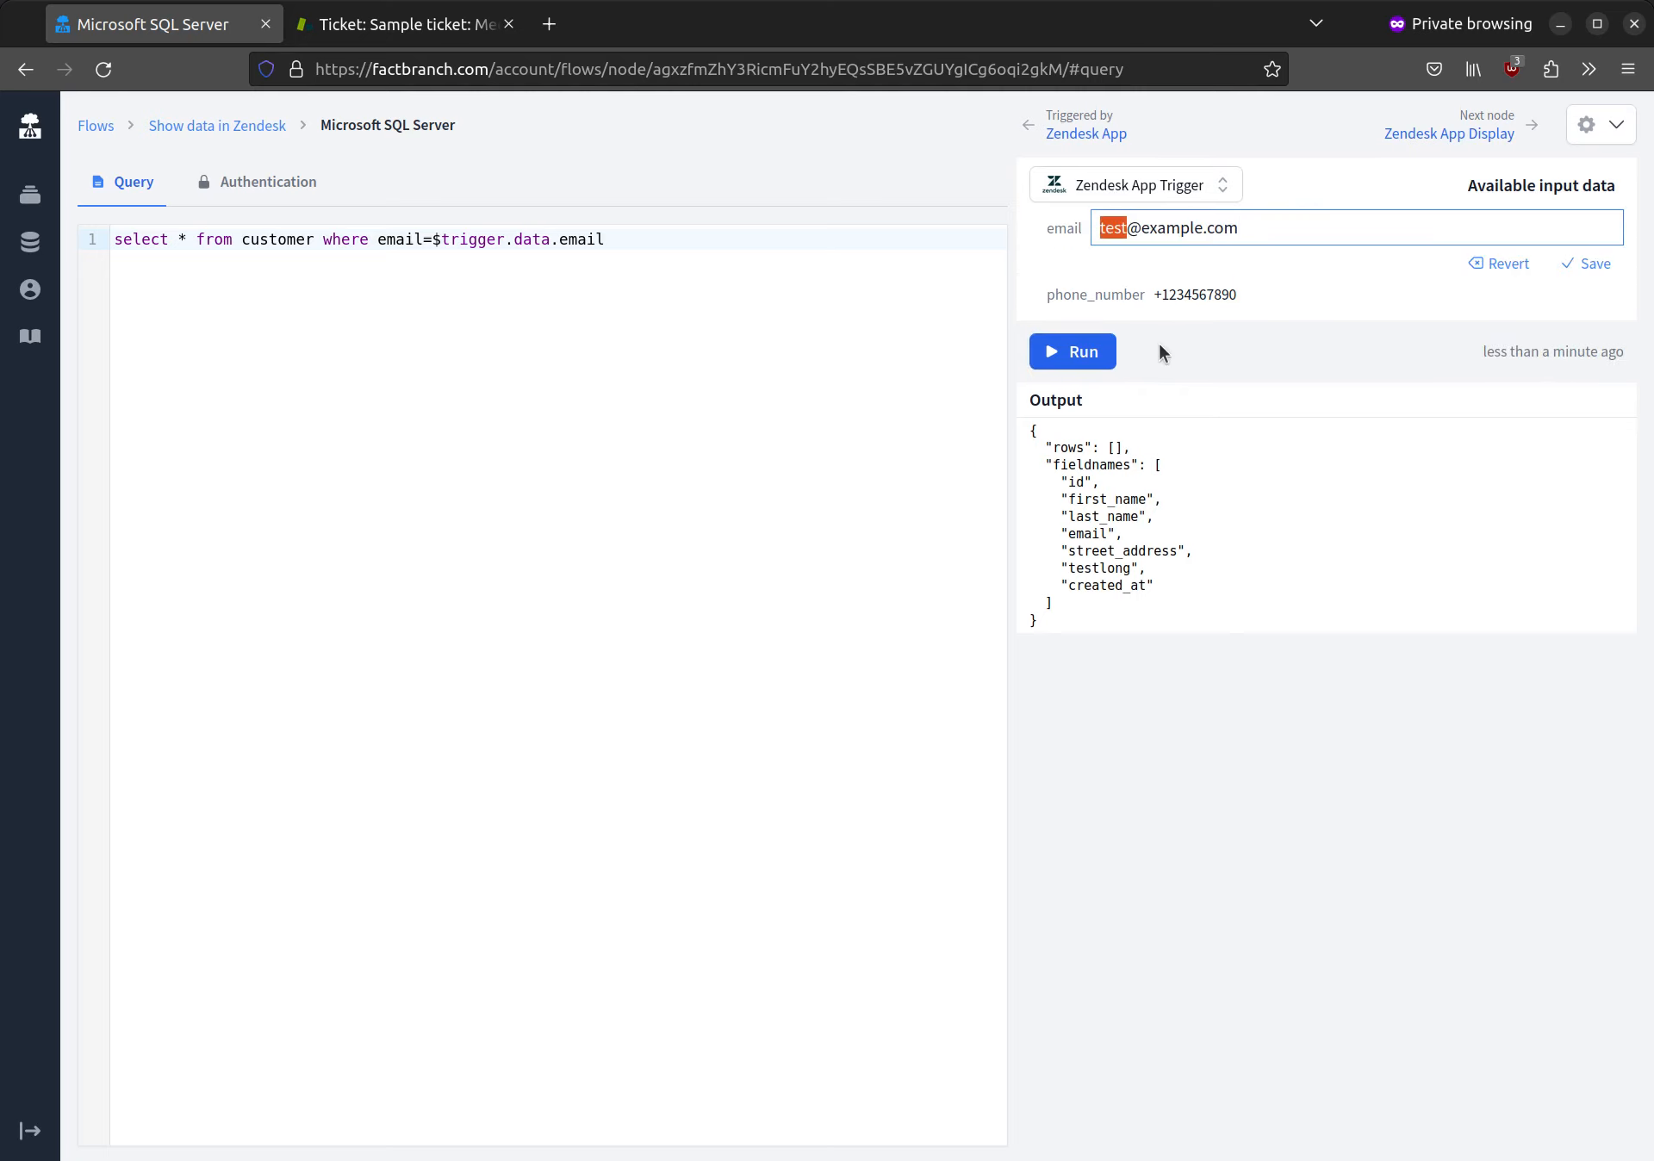
type("alice")
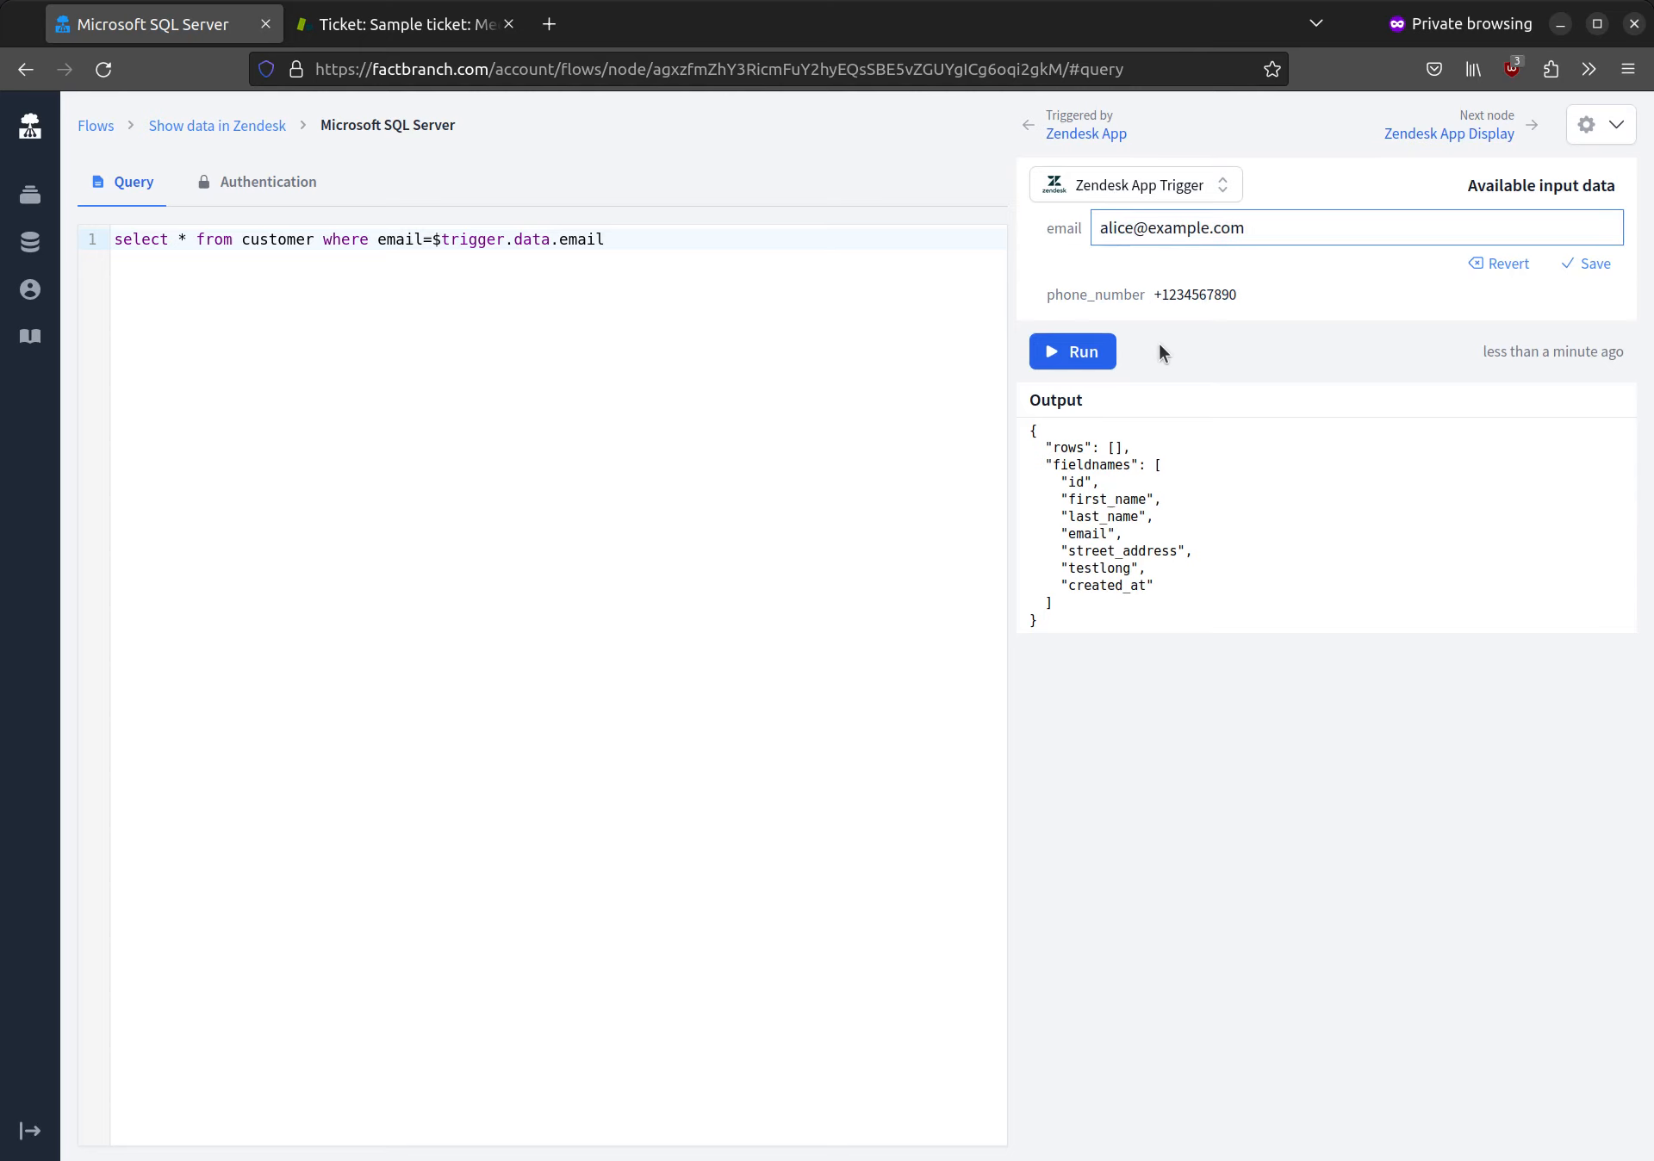
left_click(1586, 264)
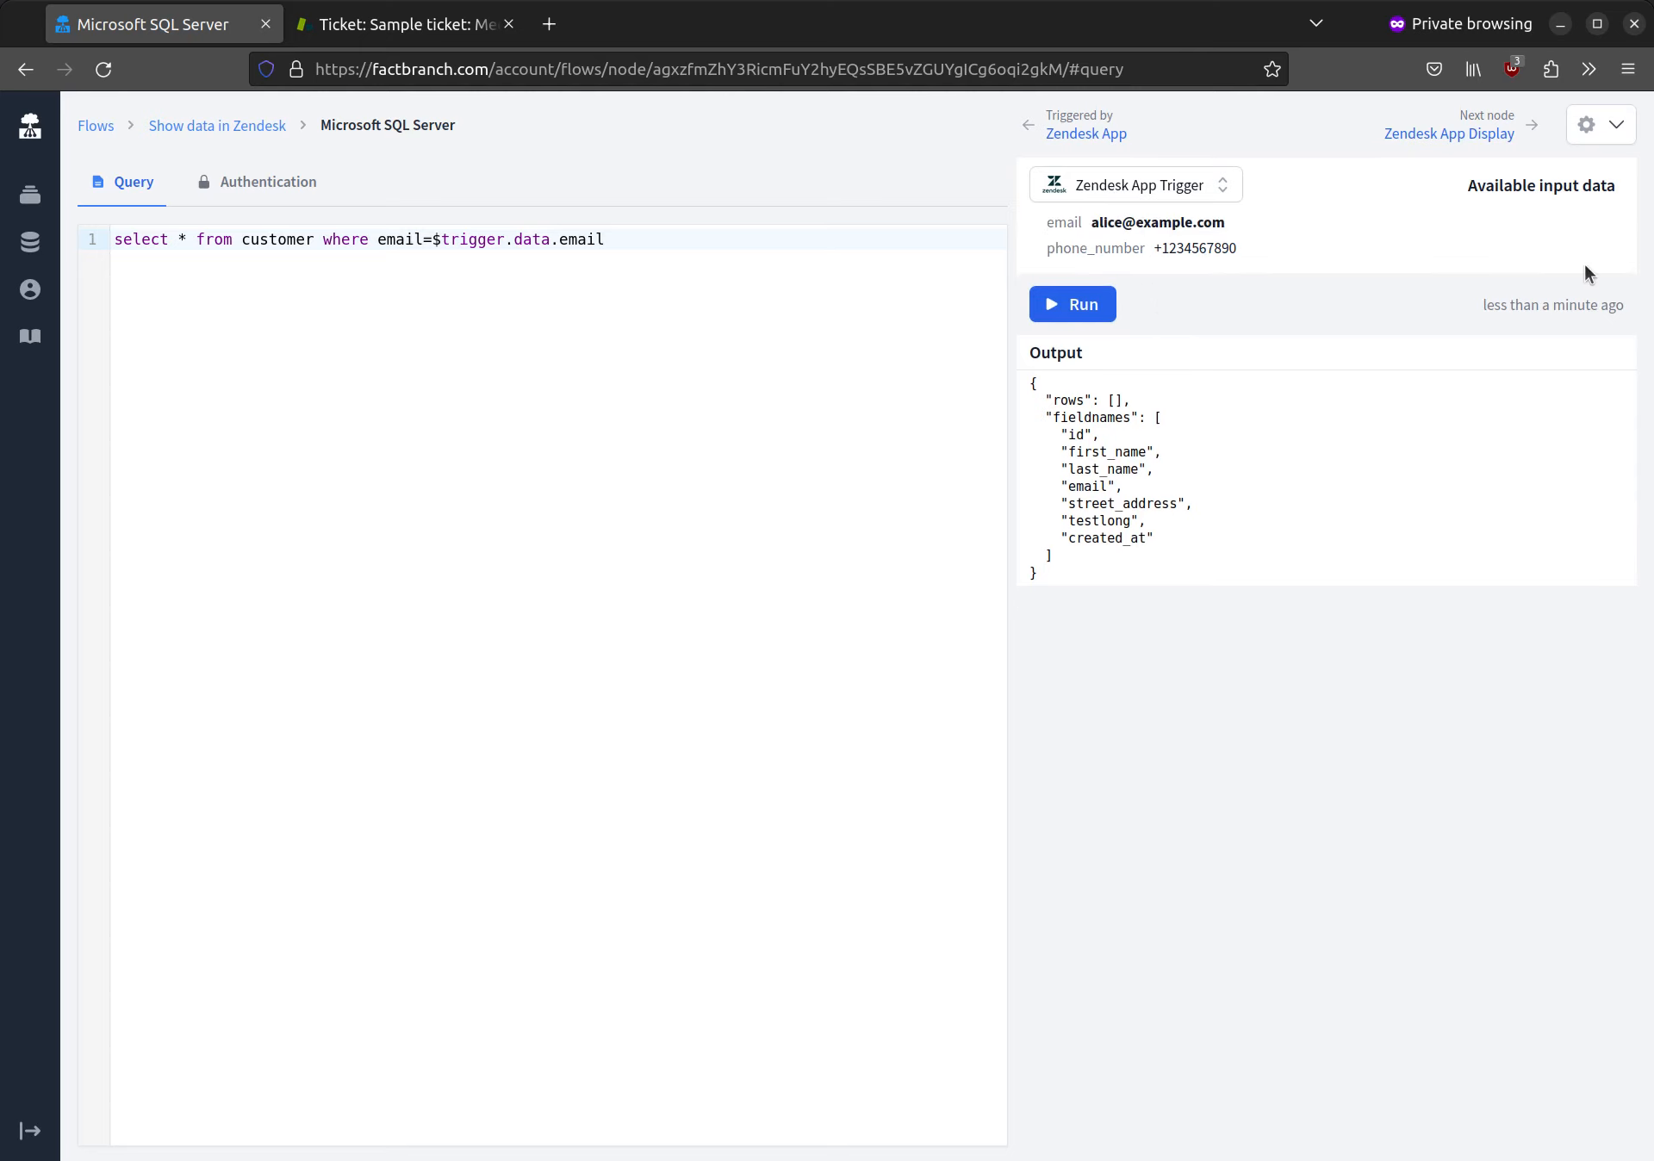
left_click(1069, 301)
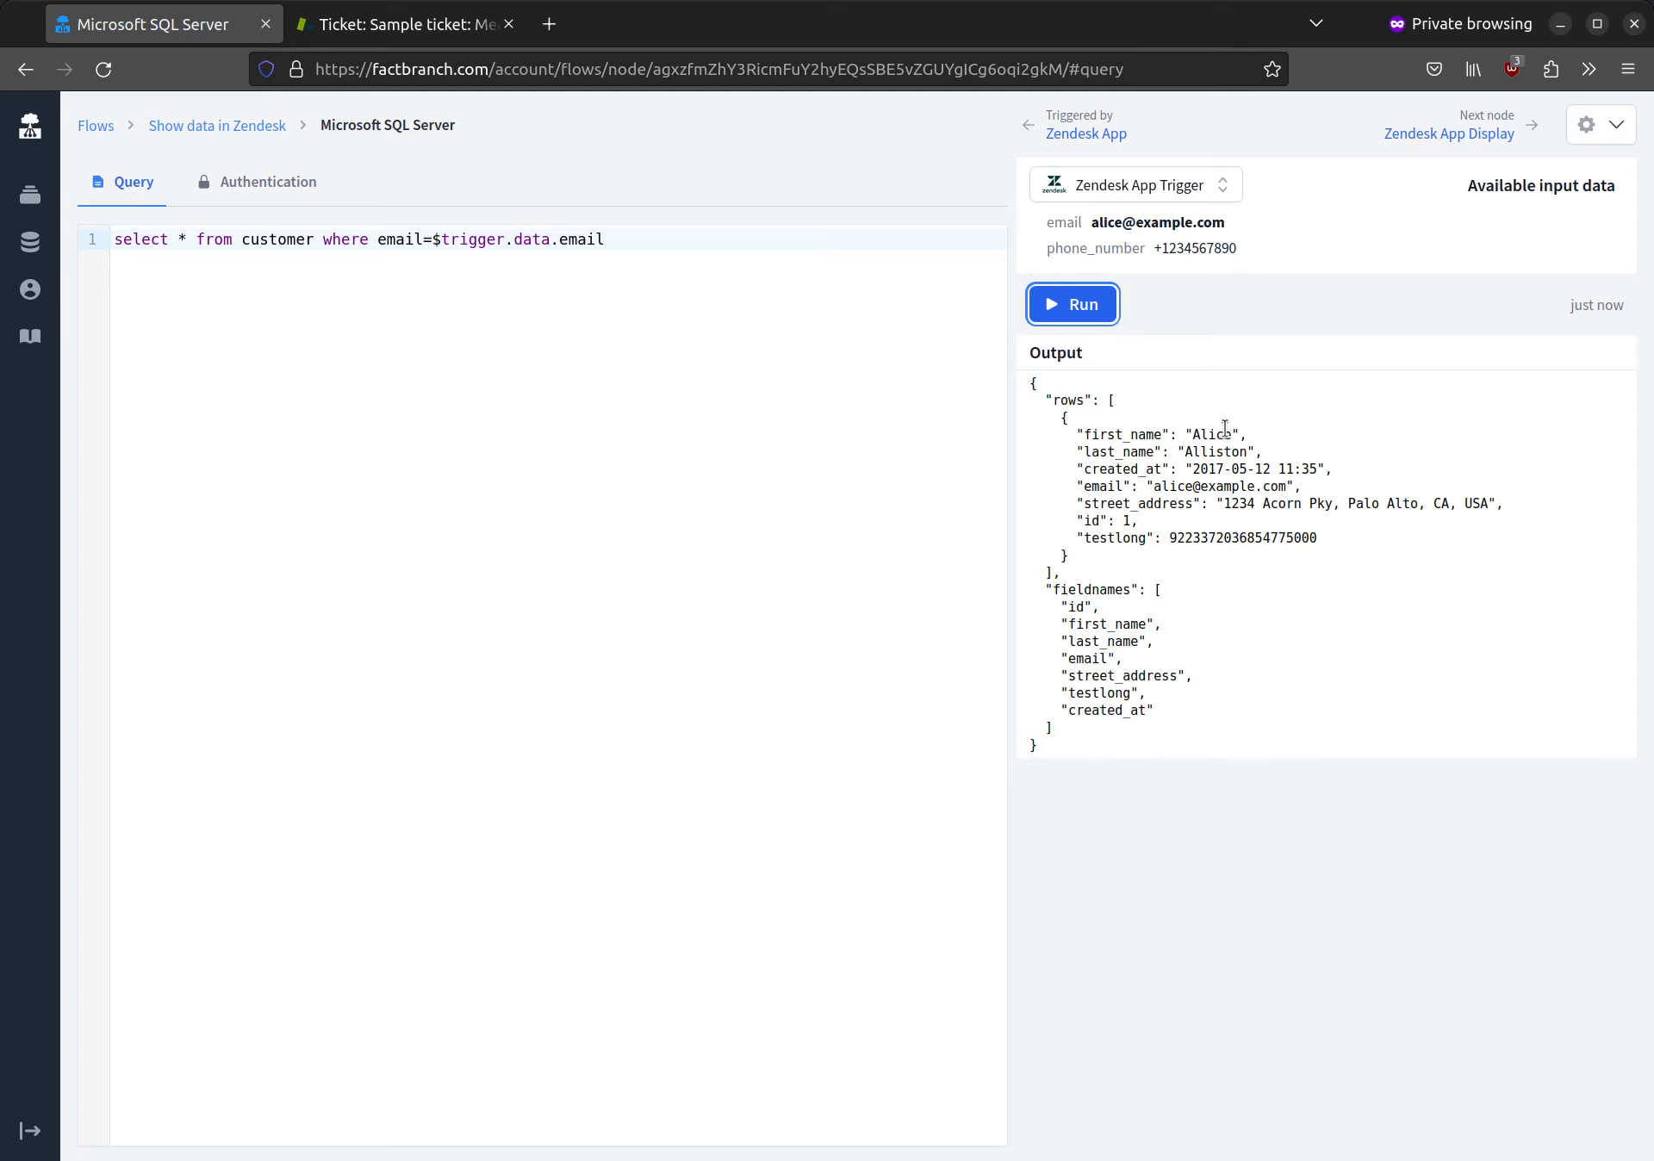
mouse_move(1113, 221)
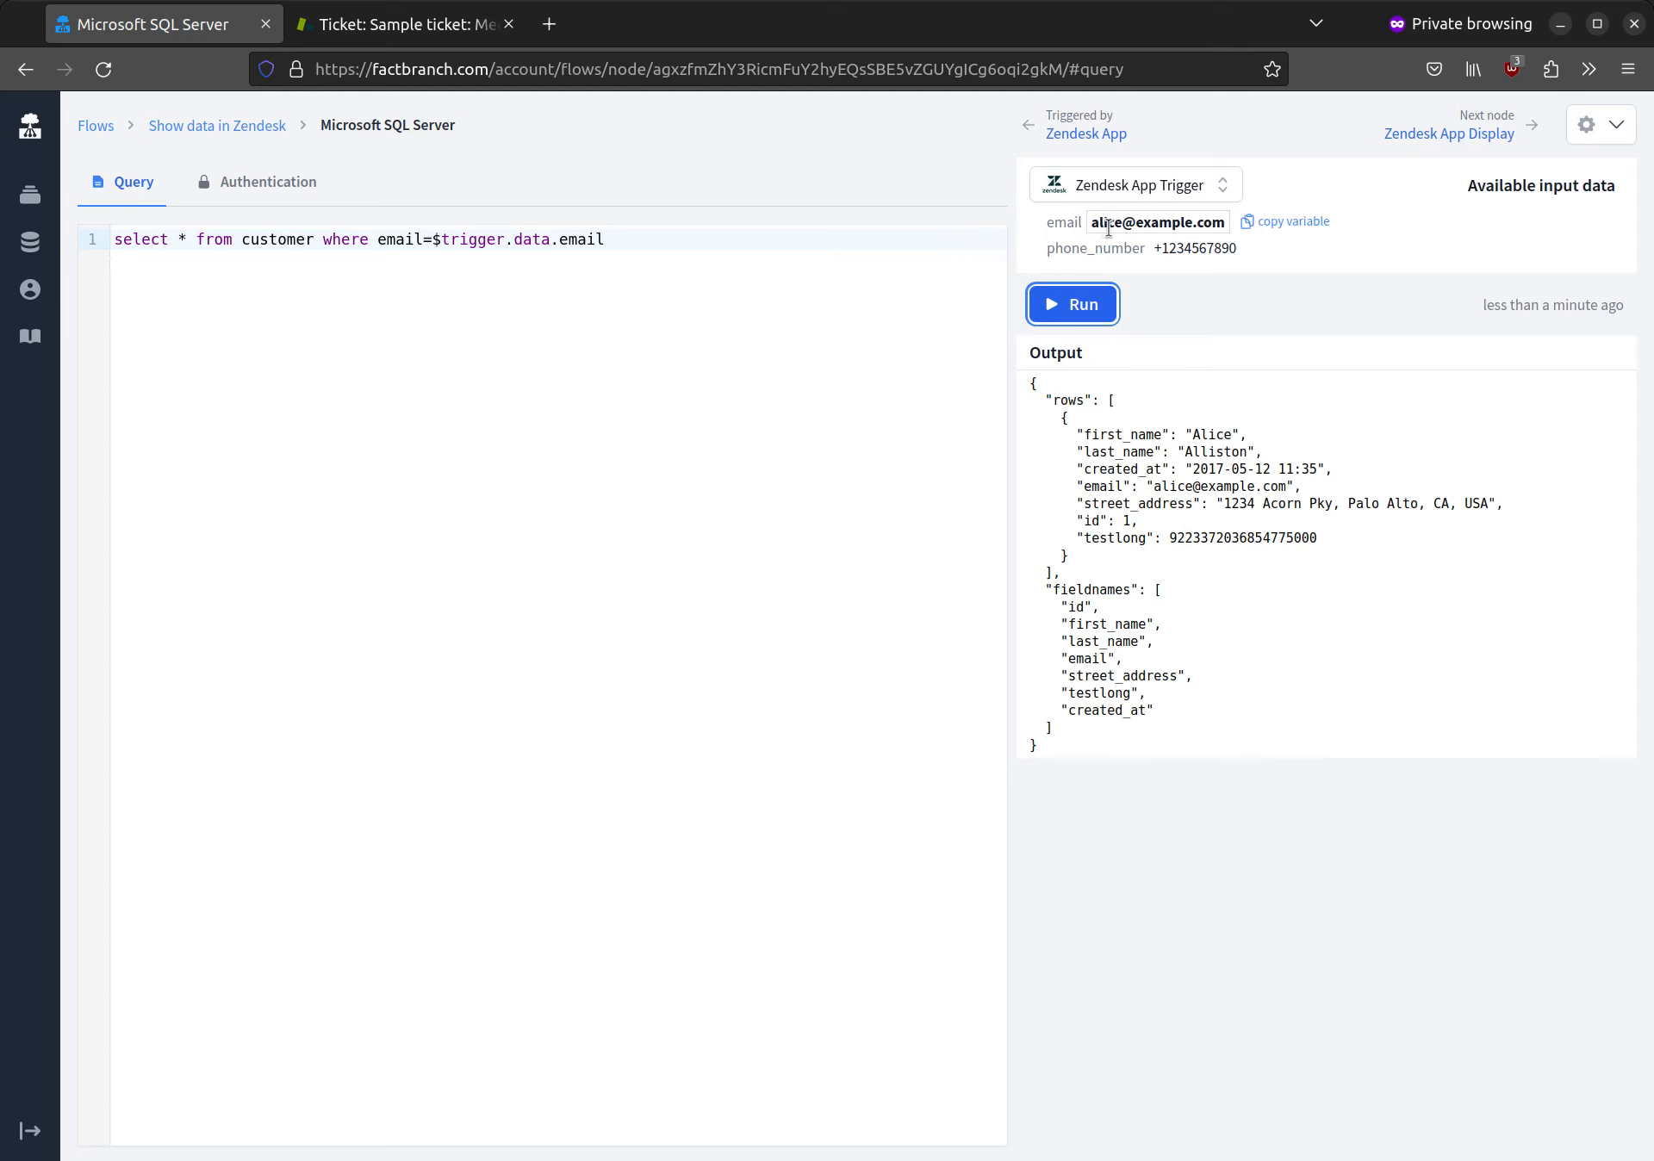
mouse_move(1188, 260)
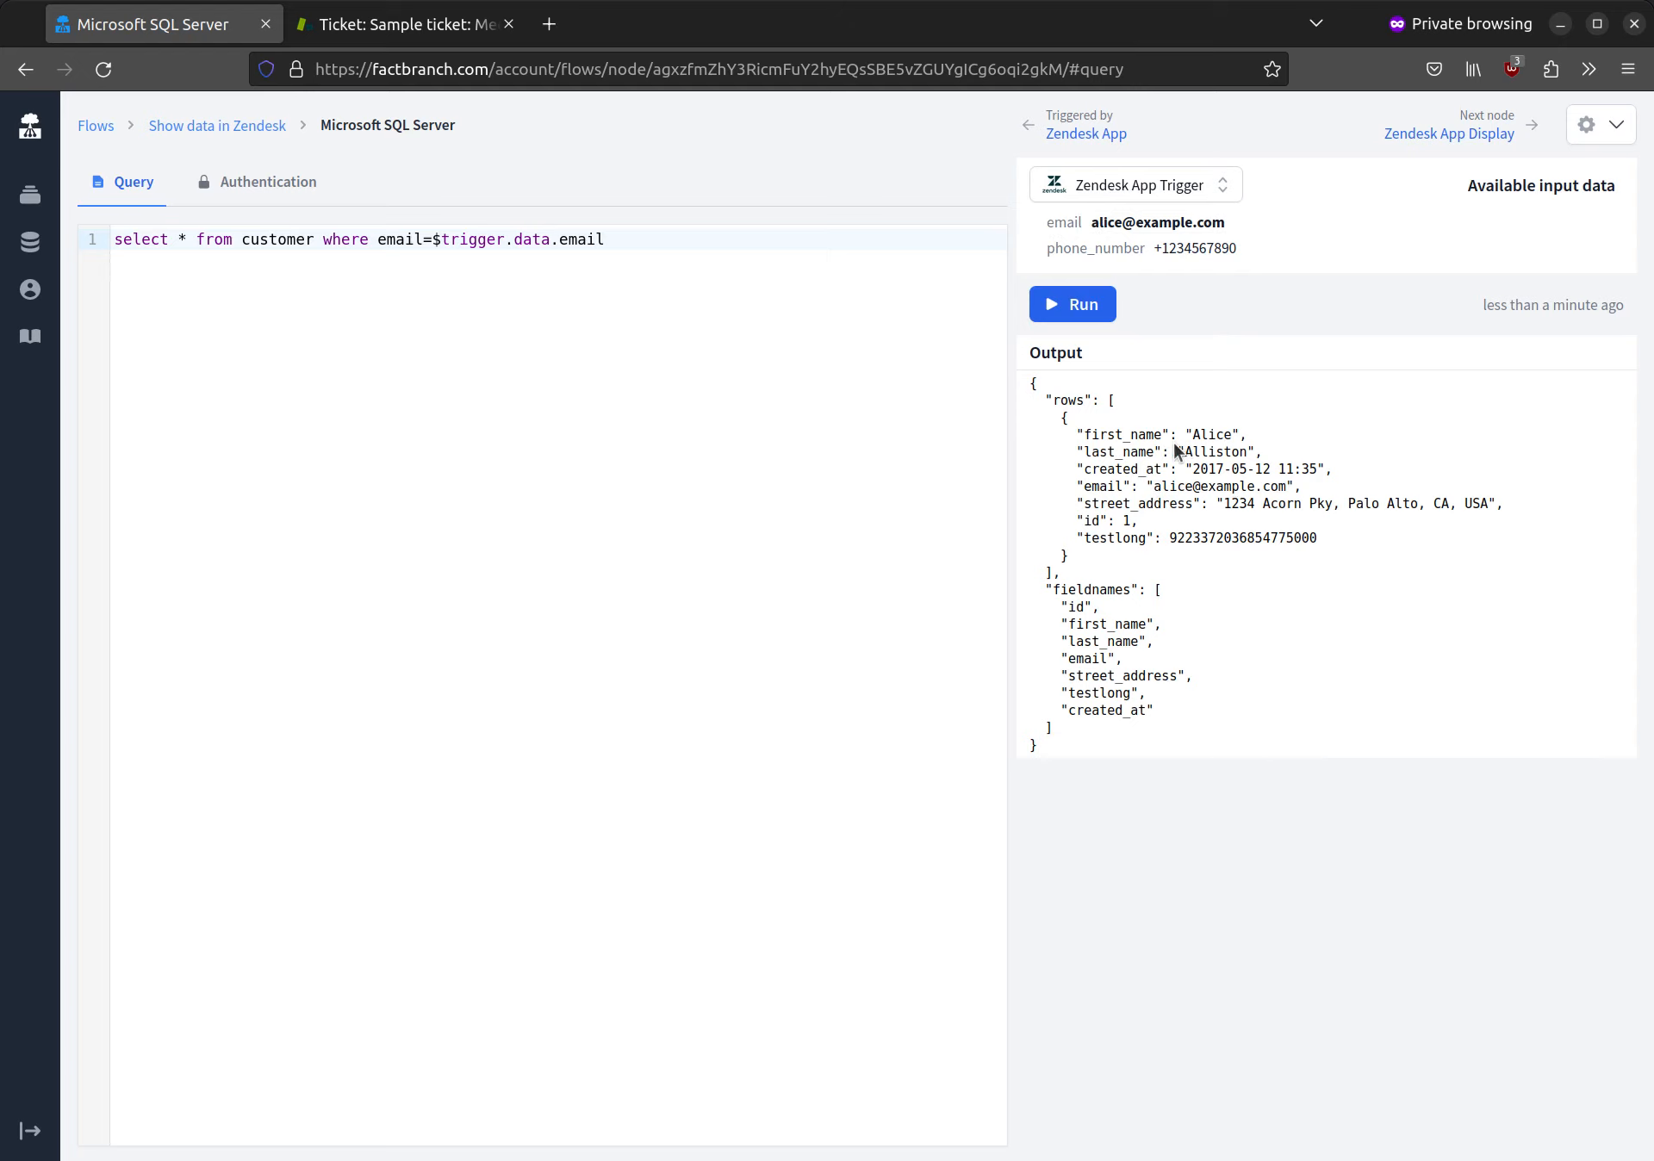
Step: Return to the Show data in Zendesk flow and generate a UI template for the Zendesk App Display node from the input data
left_click(249, 131)
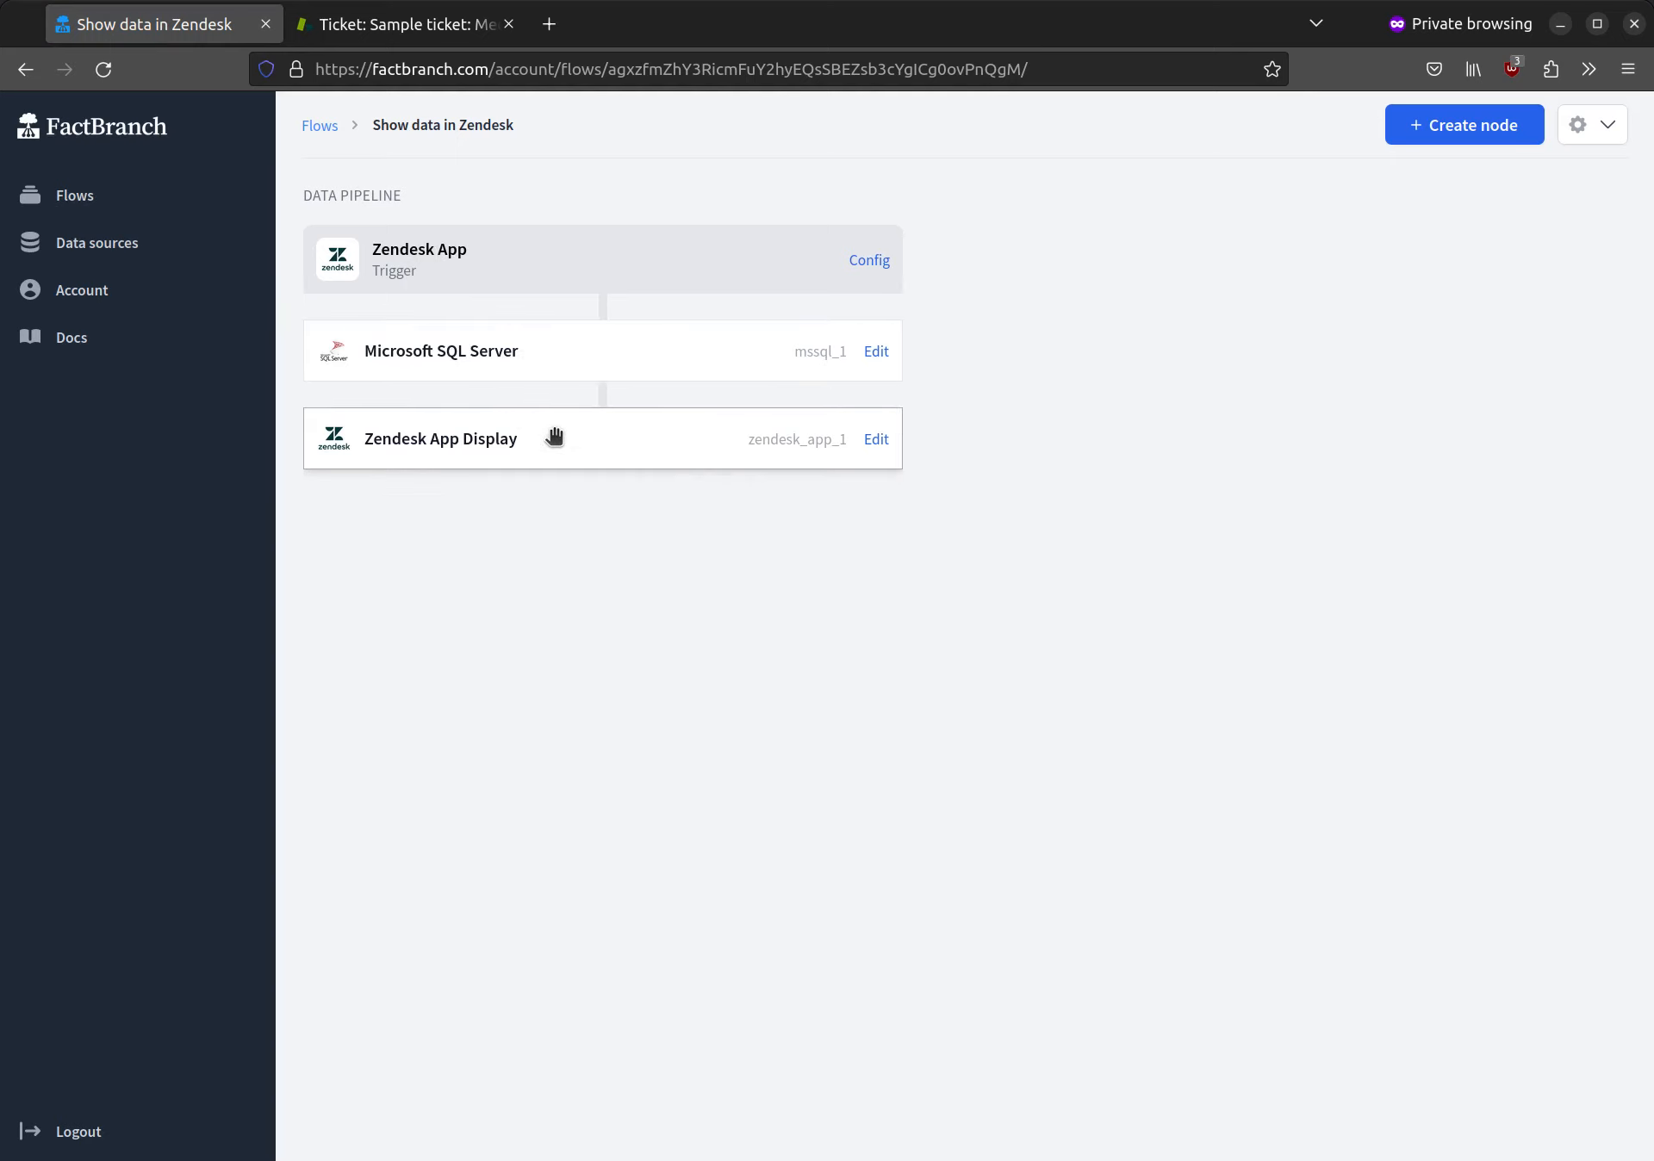
left_click(876, 441)
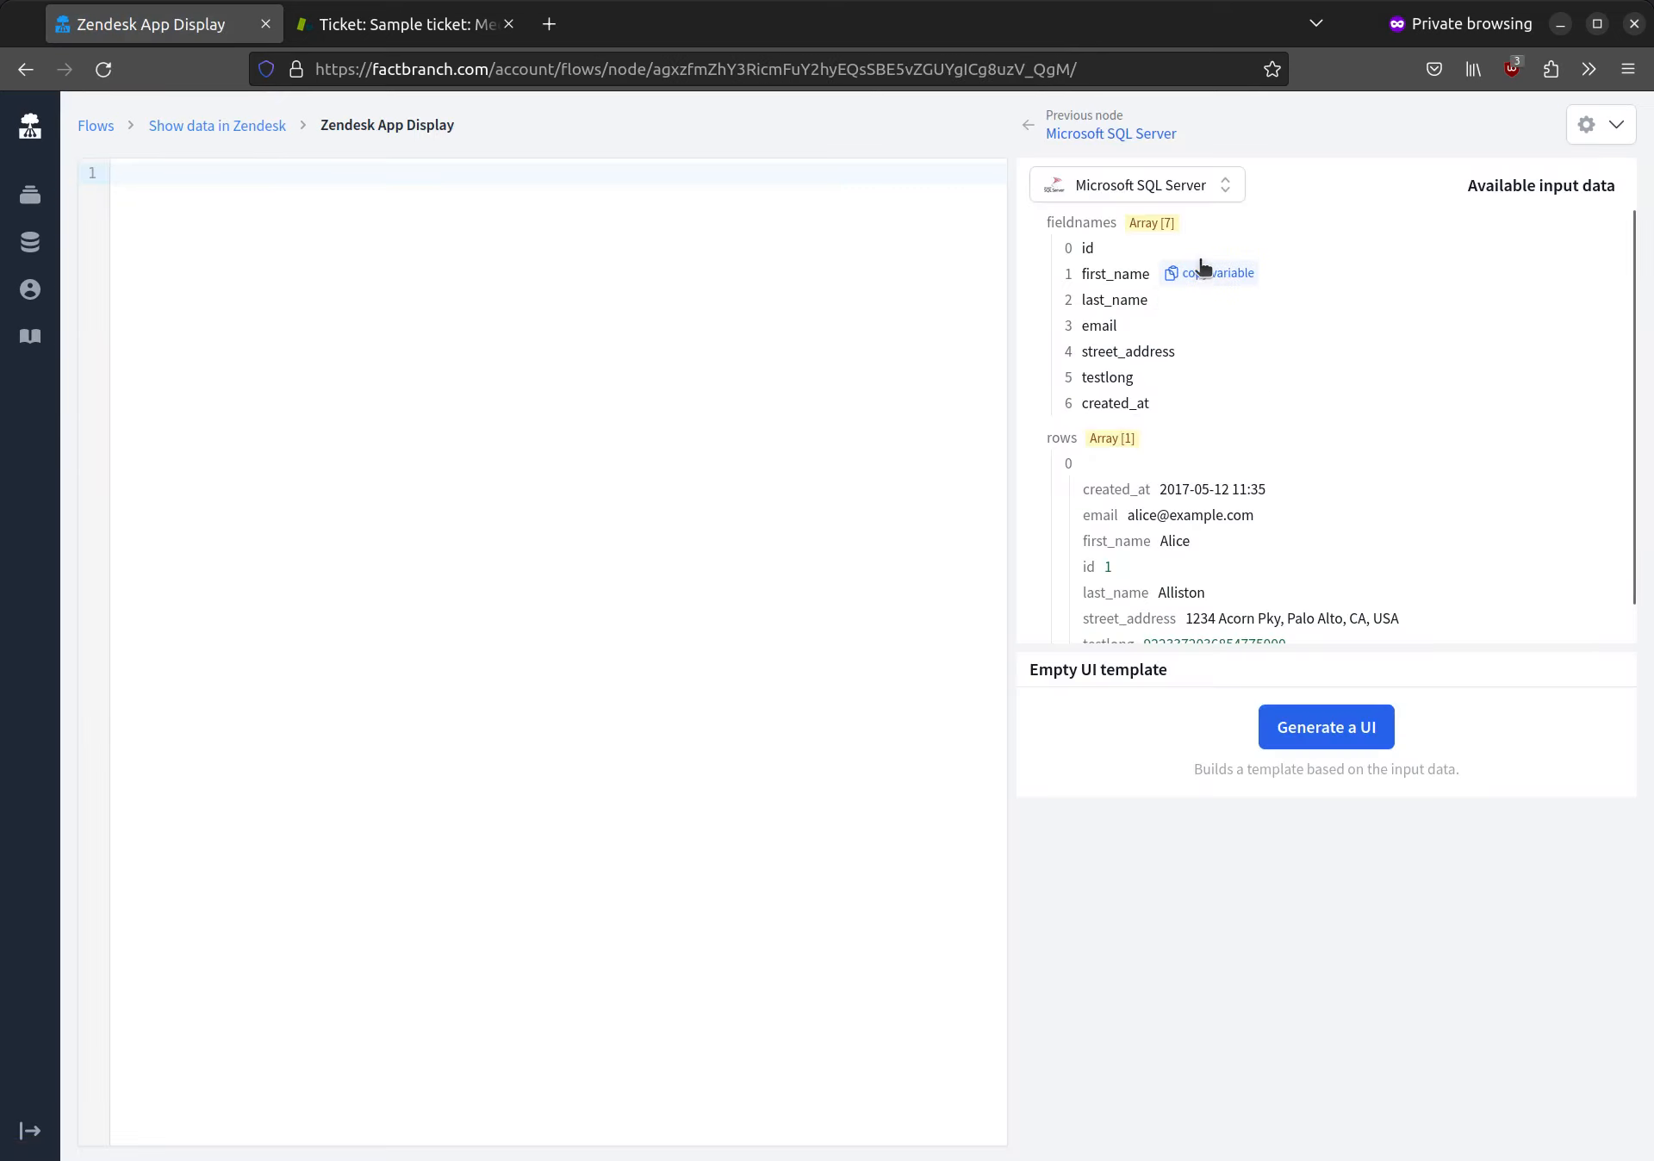
scroll(1154, 416, "down", 1)
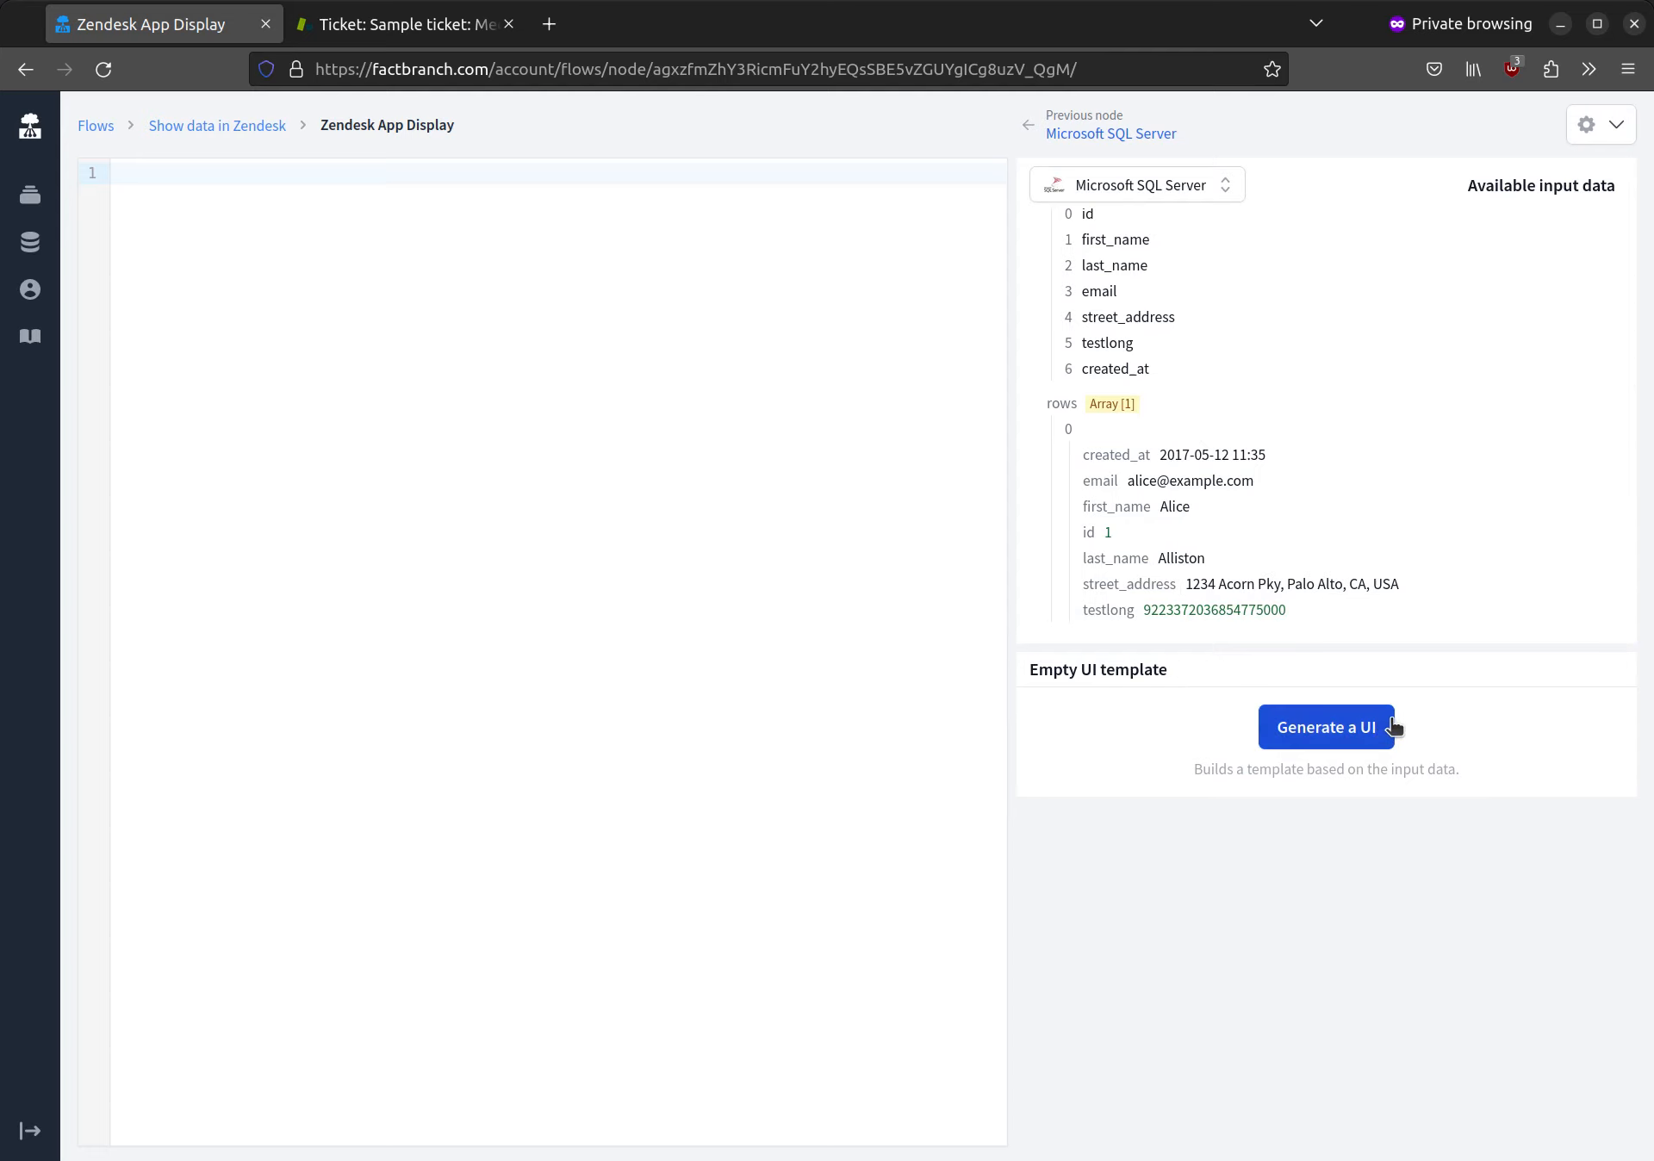
left_click(1354, 731)
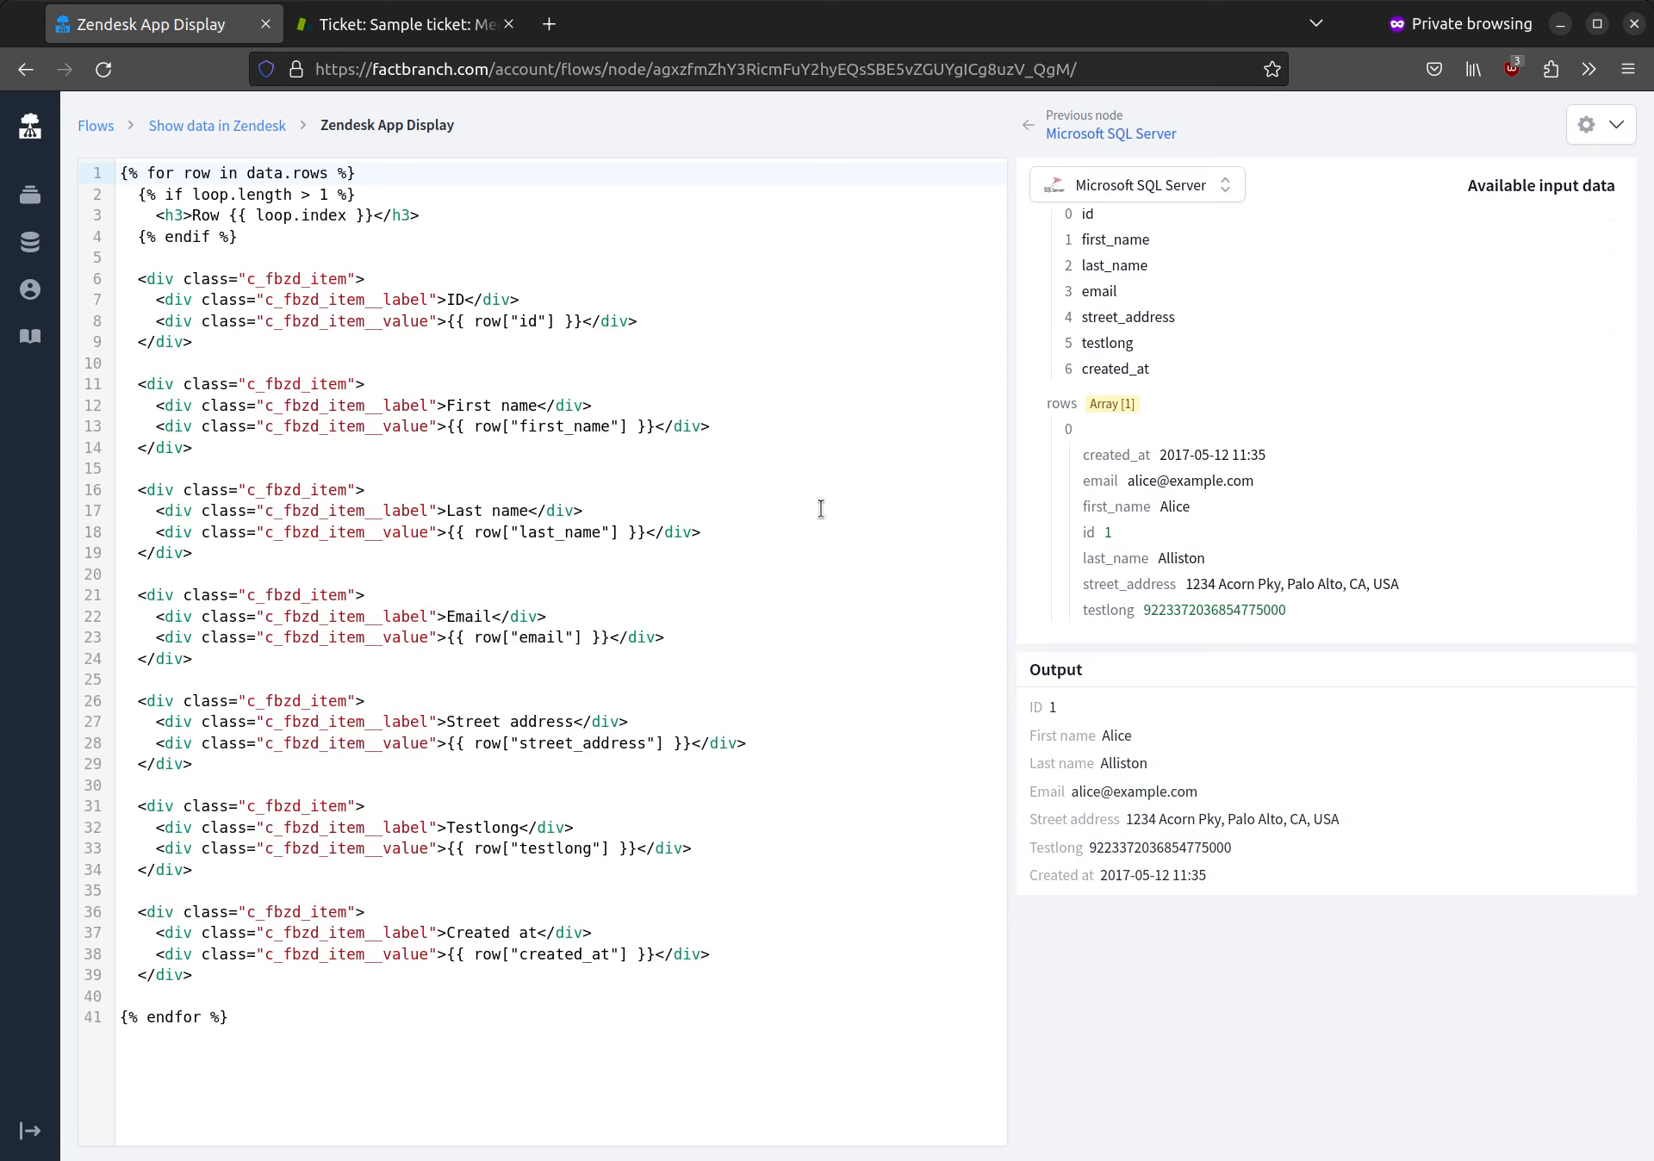
Step: Shorten the "Street address" label in the display template to "Address"
mouse_move(1139, 555)
left_click(487, 723)
double_click(473, 721)
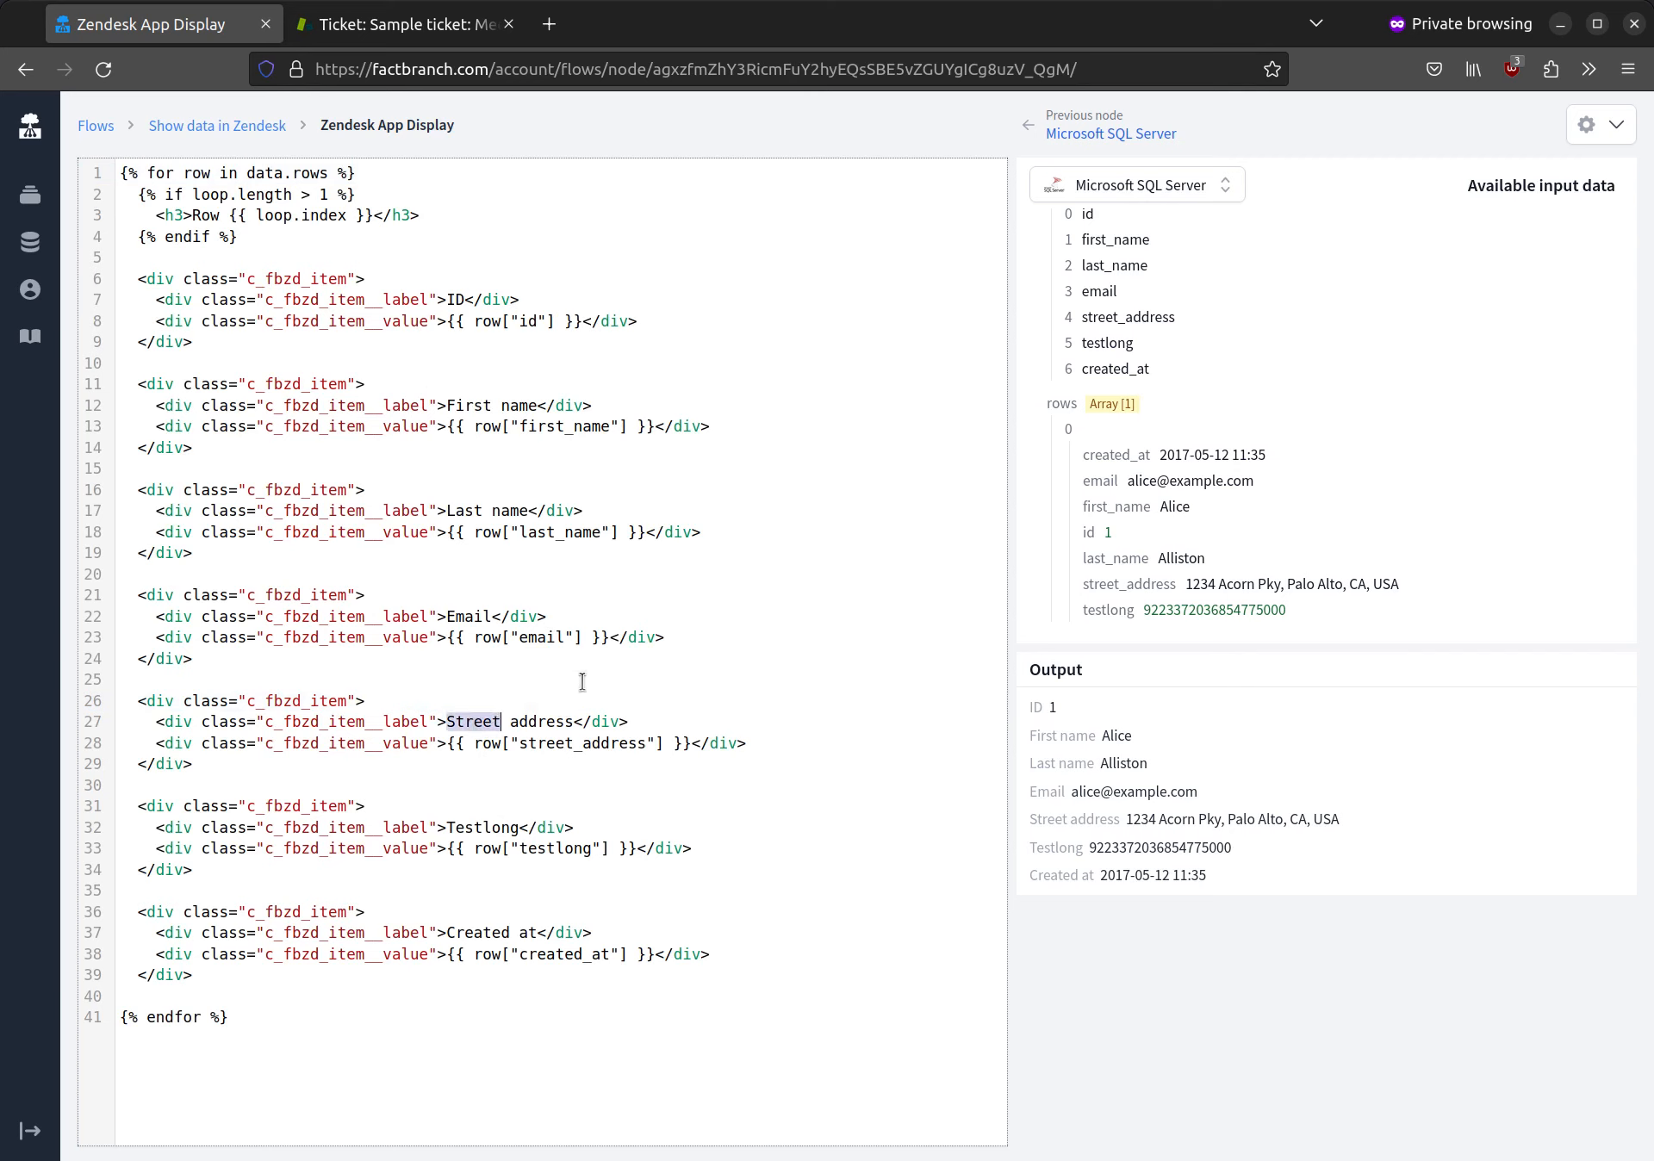
key("shift+Right")
key("shift+Right")
type("A")
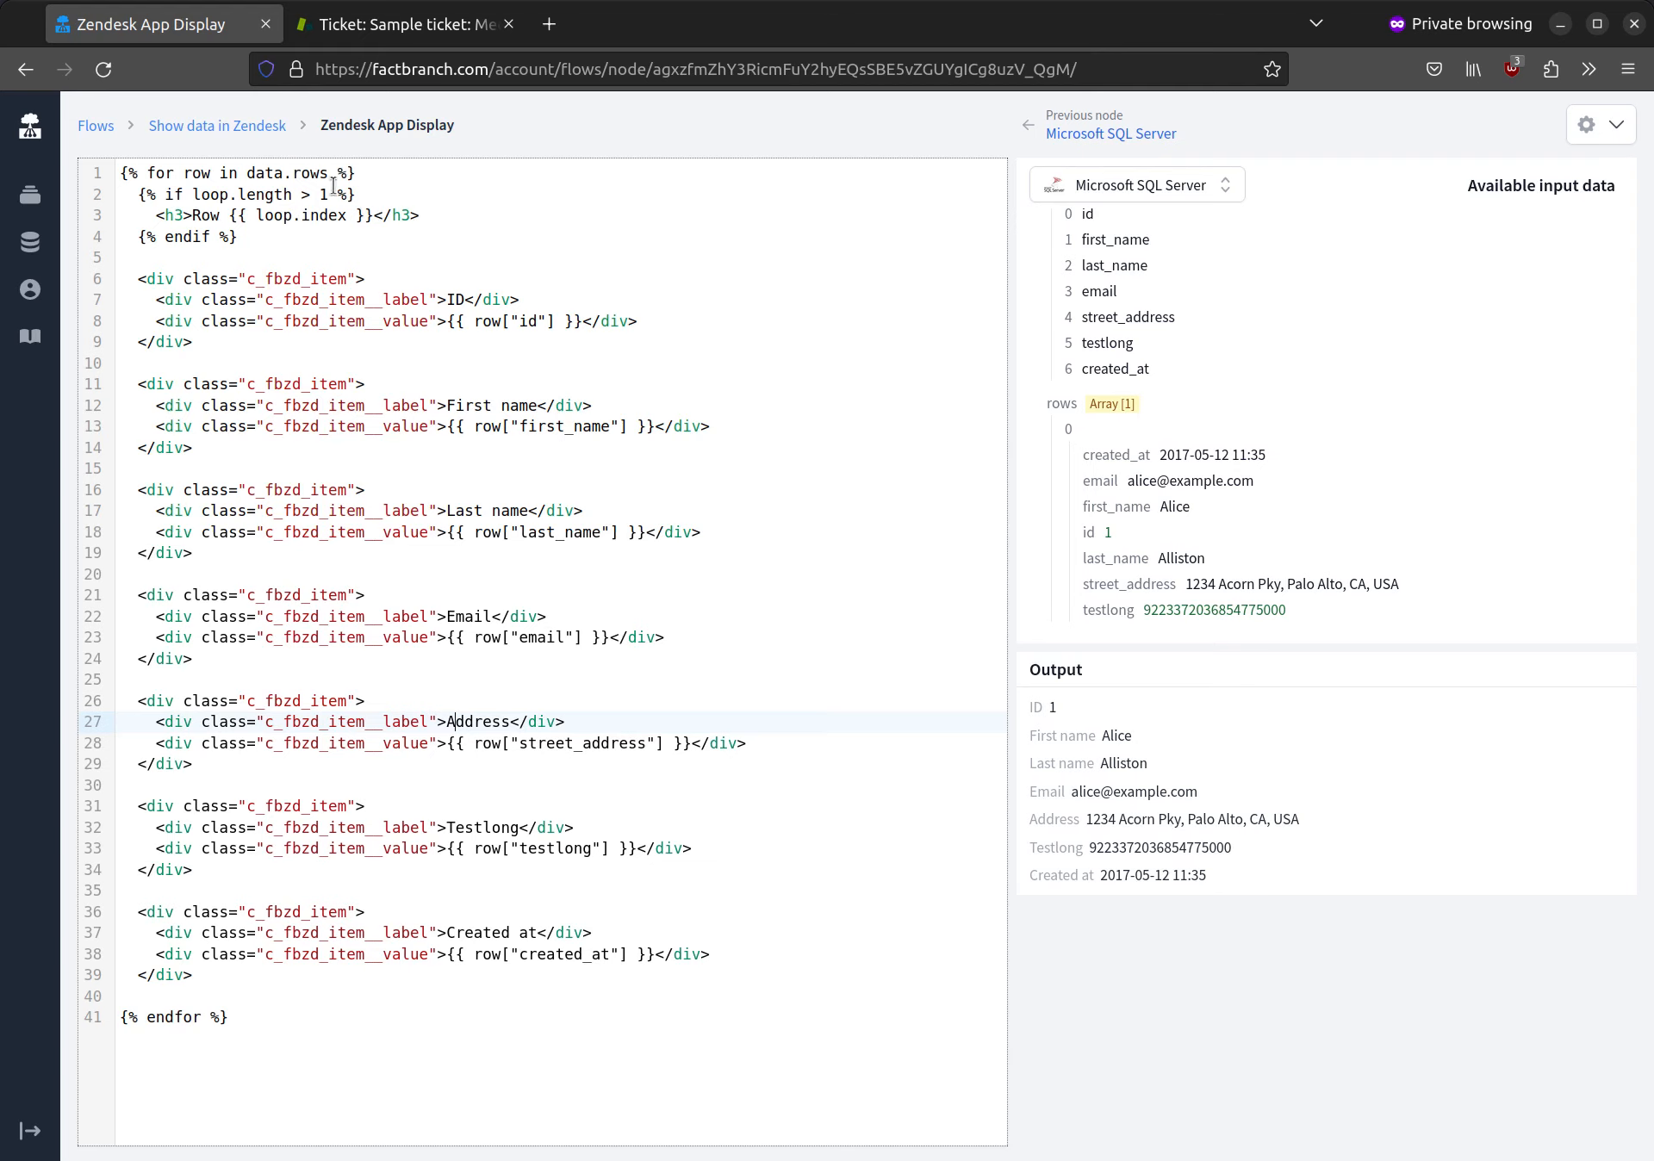
Step: Return to the flow, open the Zendesk App trigger's configuration, and open the Marketplace page of the FactBranch app for Zendesk Support
left_click(245, 129)
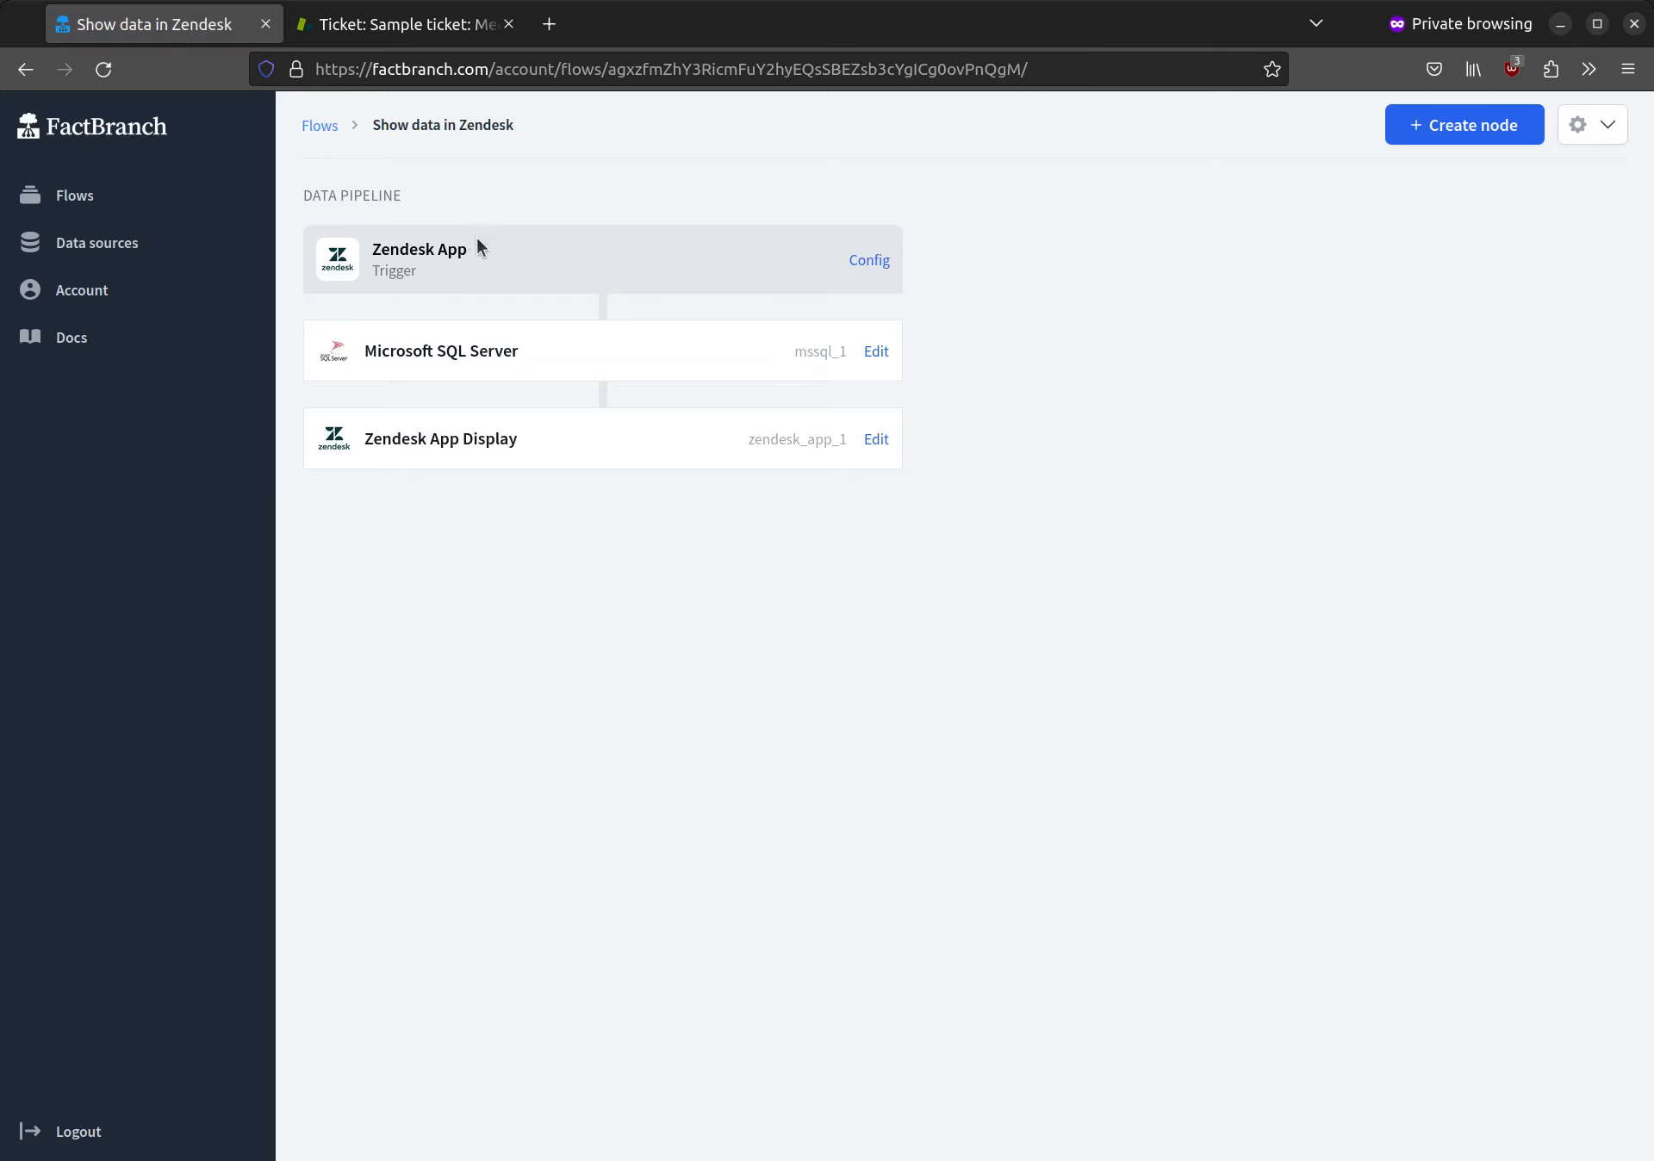
left_click(872, 262)
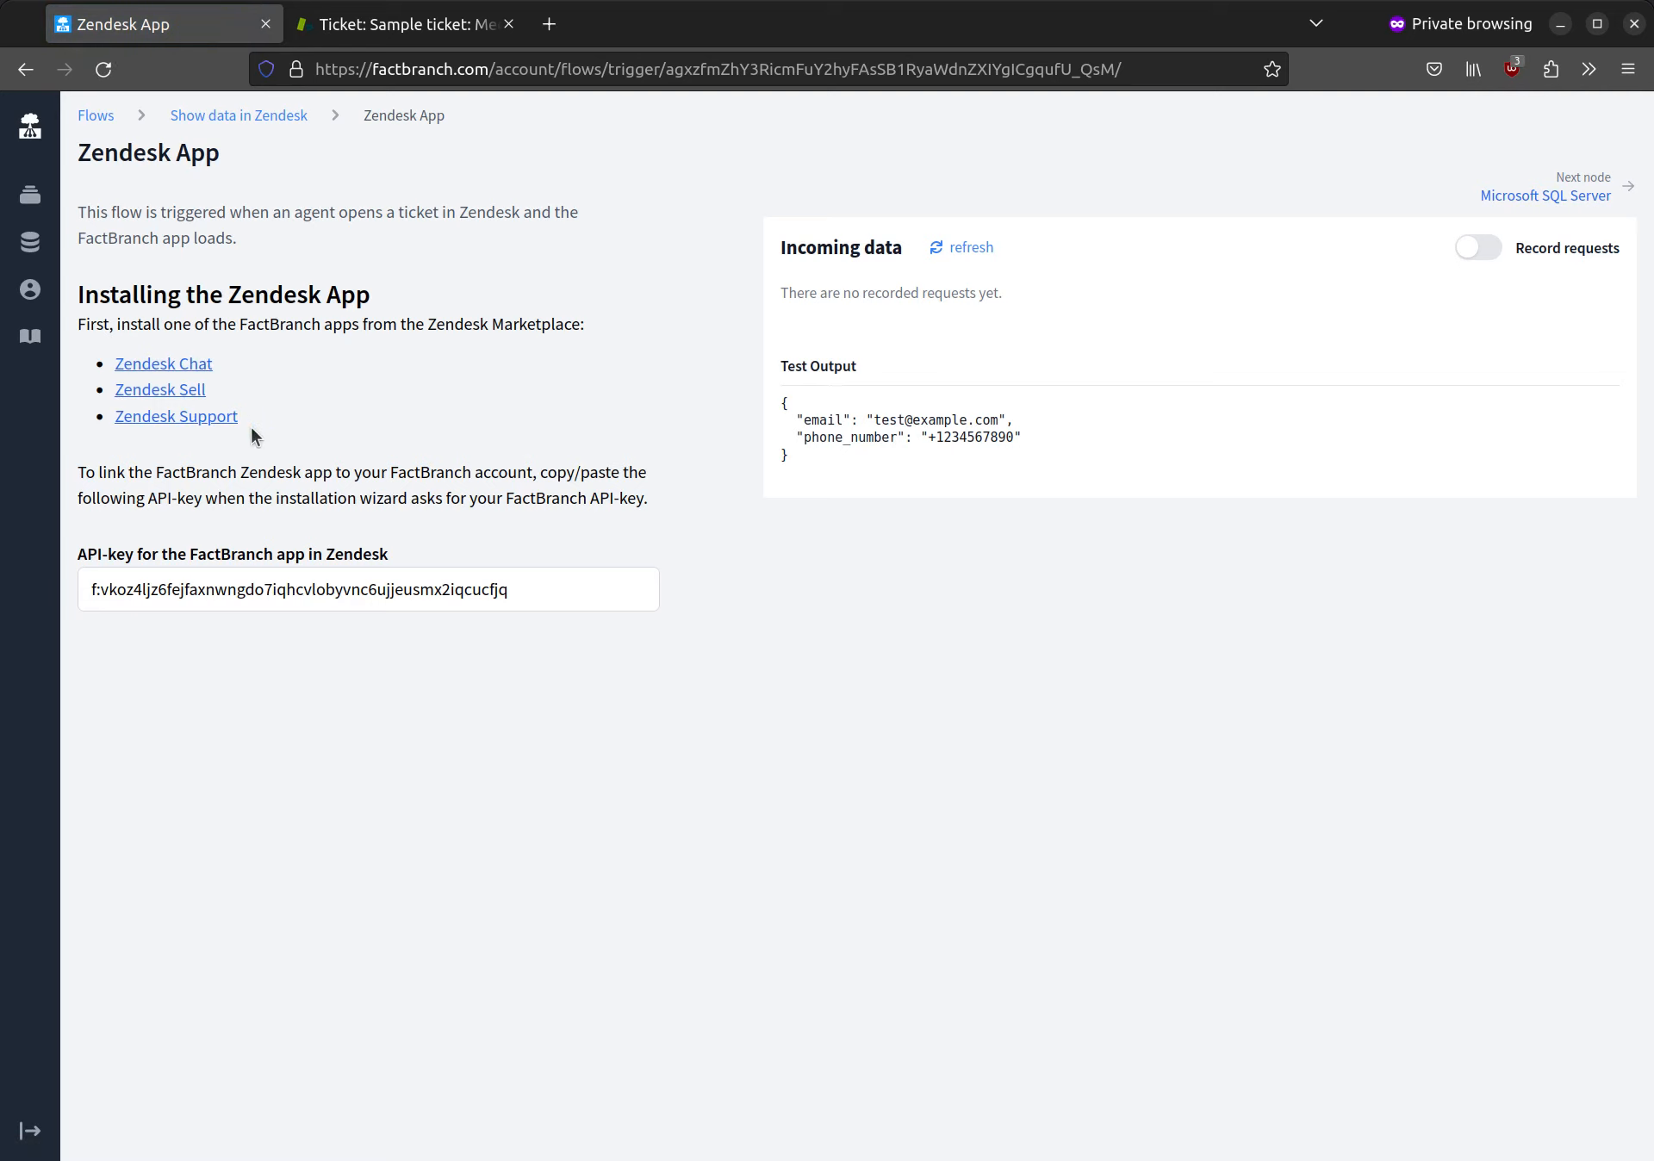
left_click(251, 582)
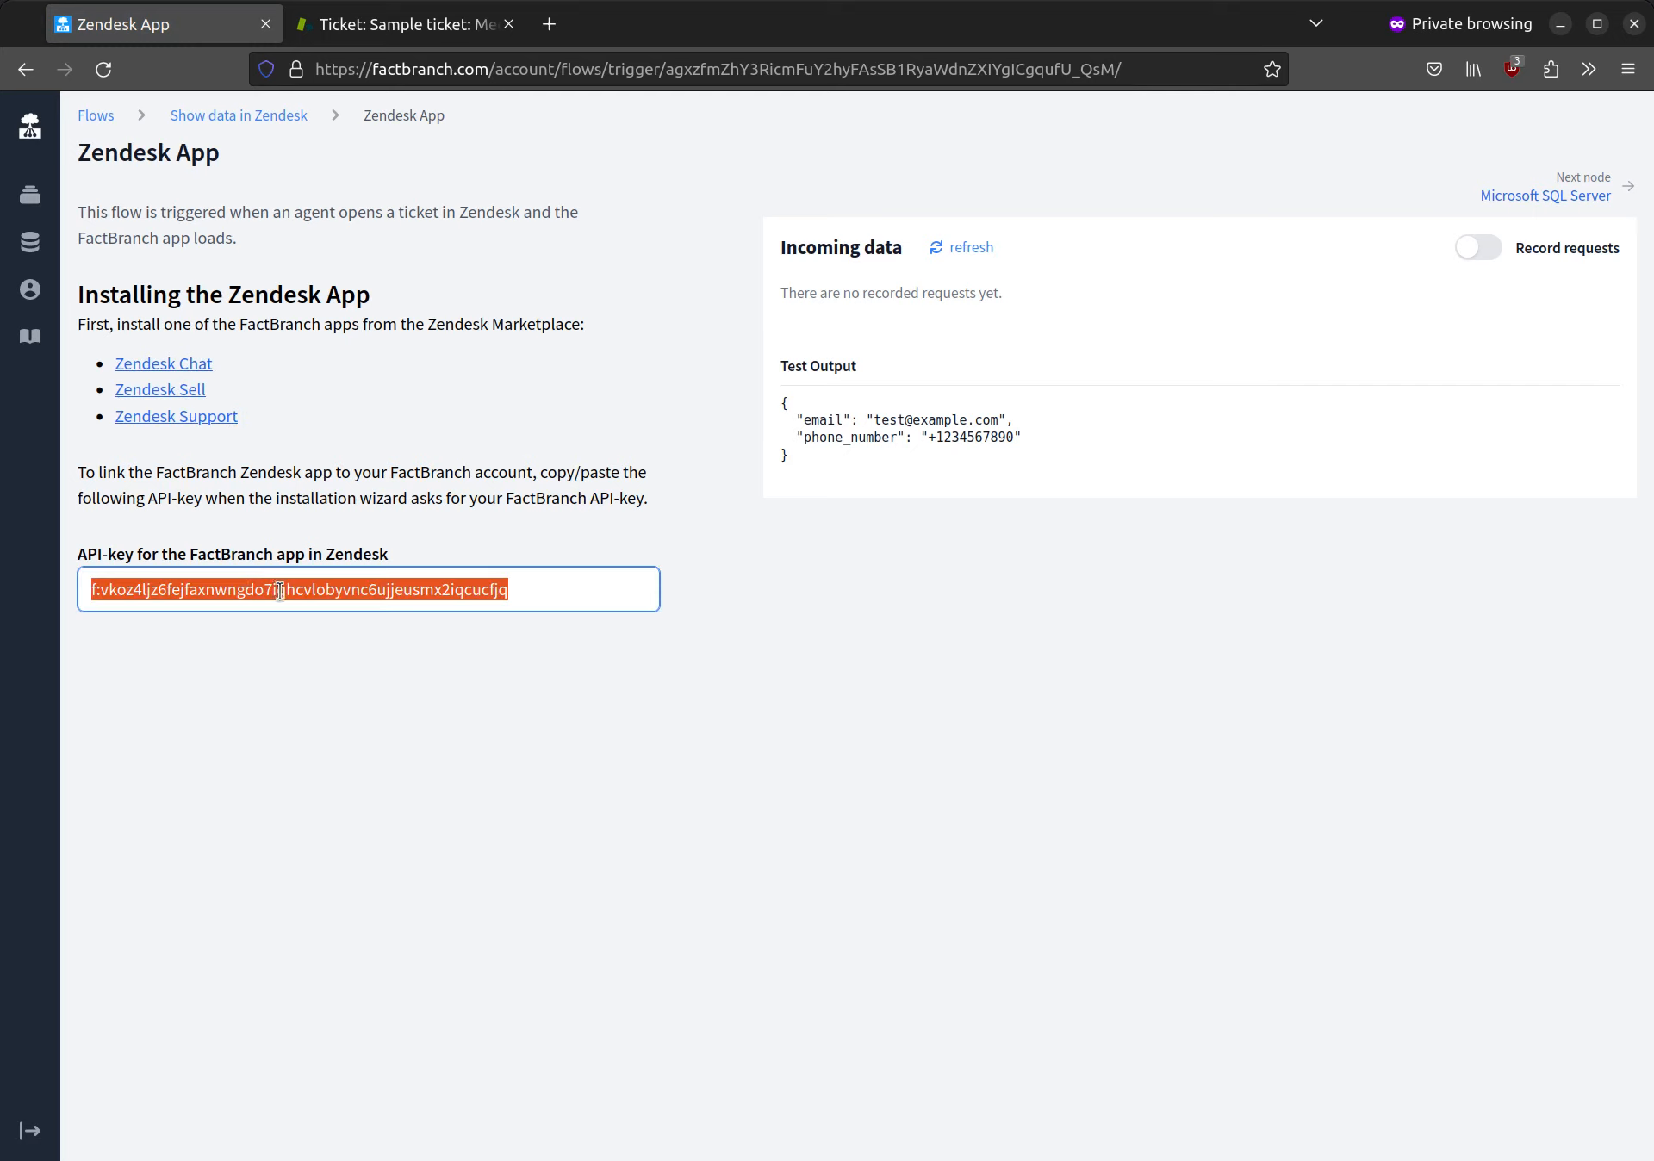
left_click(333, 519)
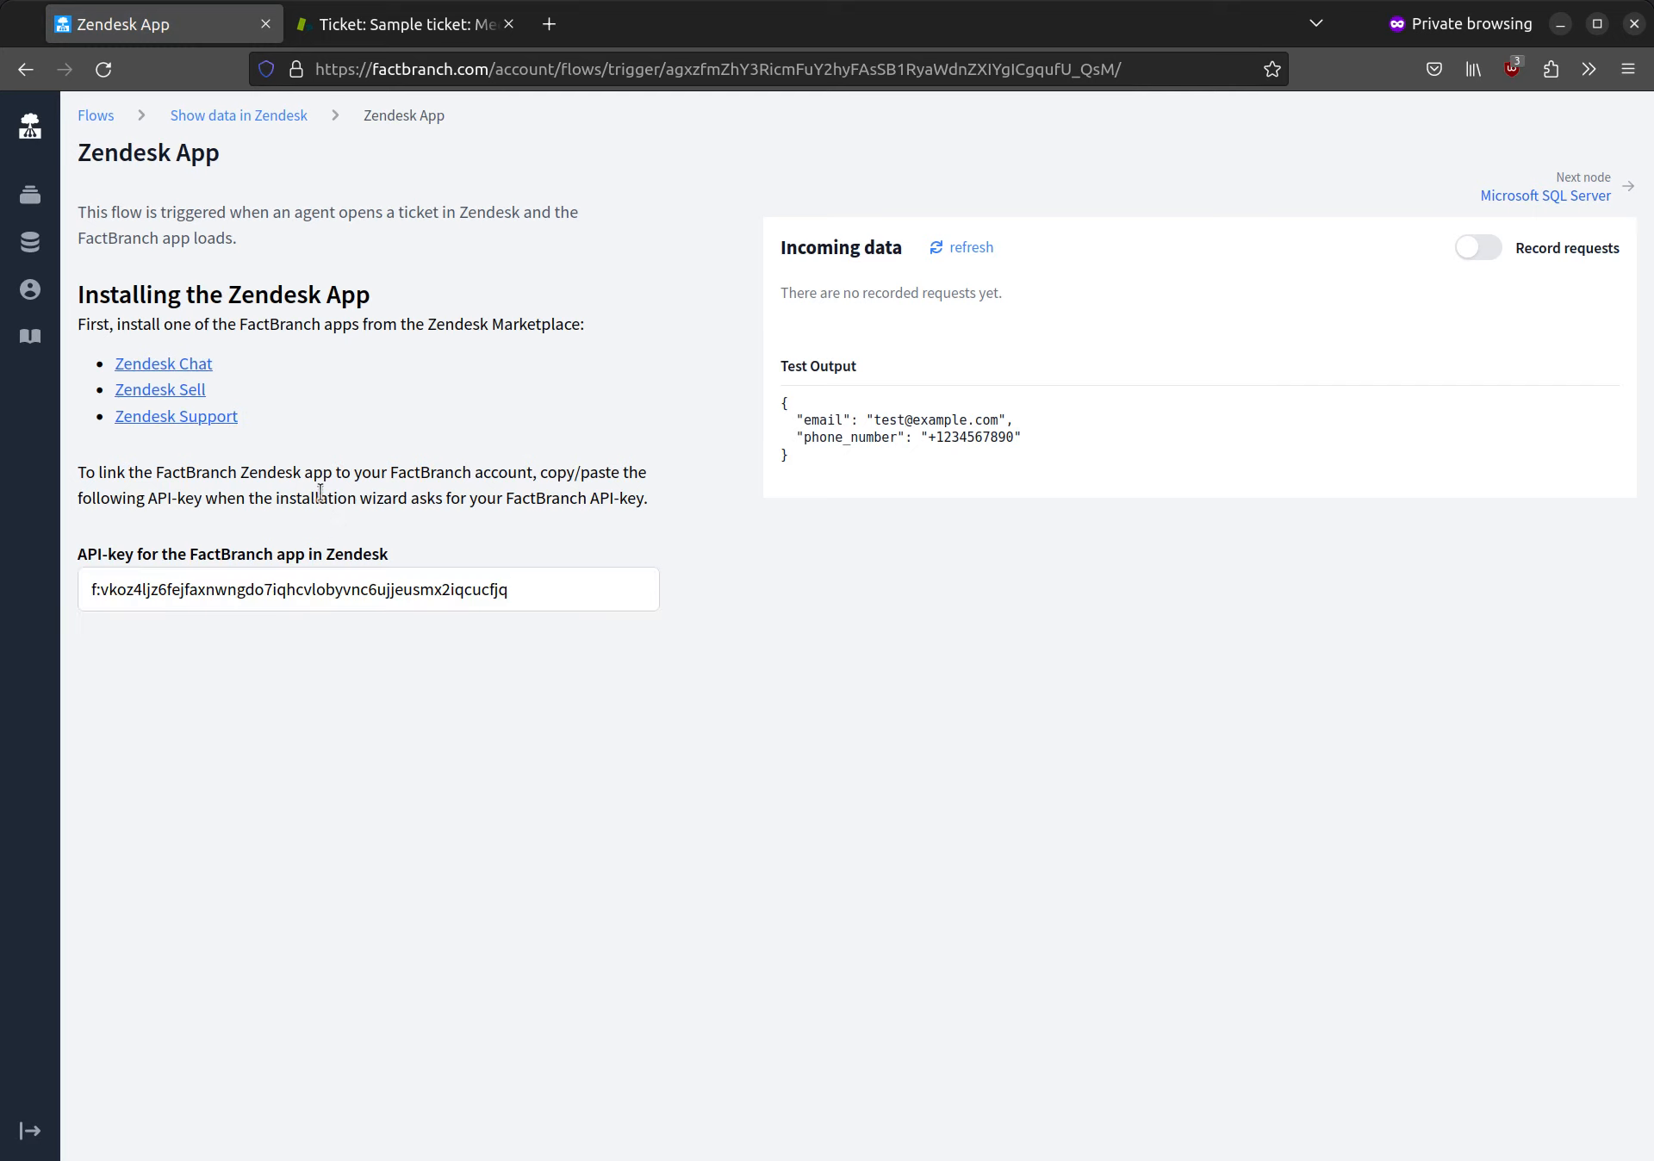
left_click(220, 422)
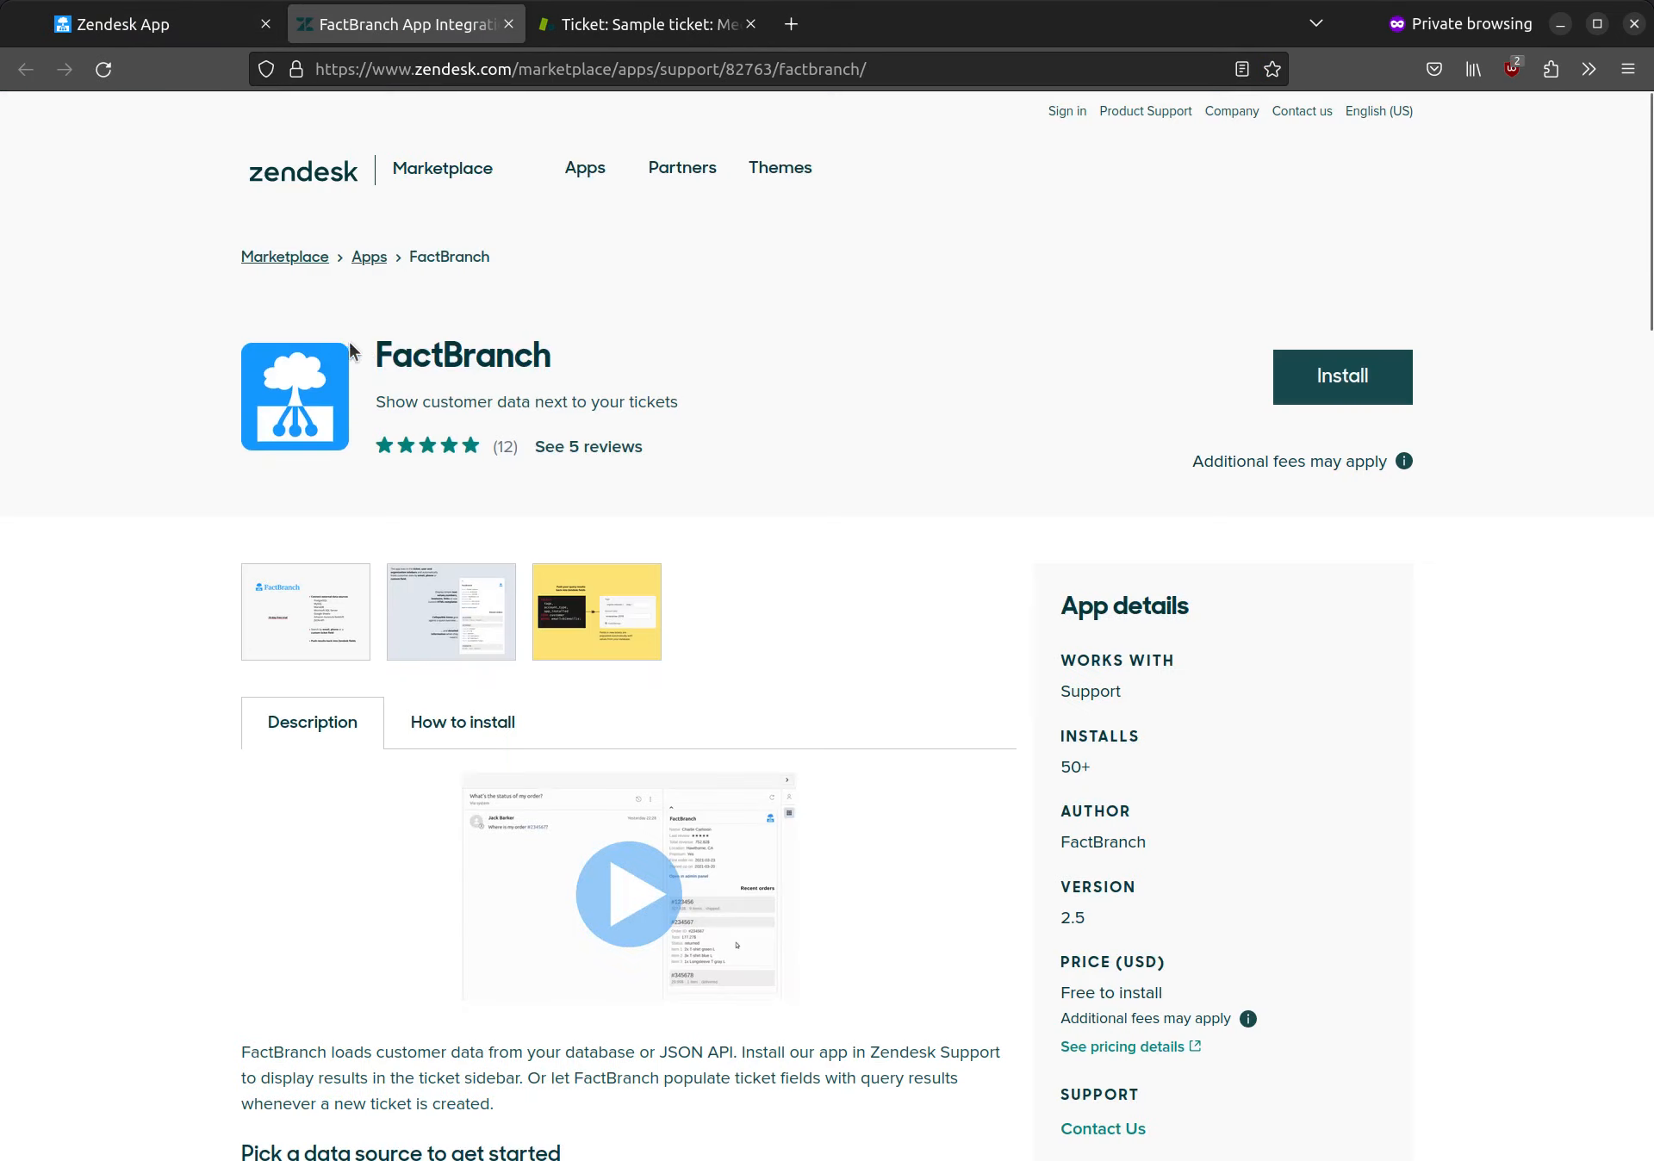
Step: Start installing the FactBranch app from the Marketplace on the d3v-factbranch.zendesk.com account
left_click(1335, 380)
left_click(883, 736)
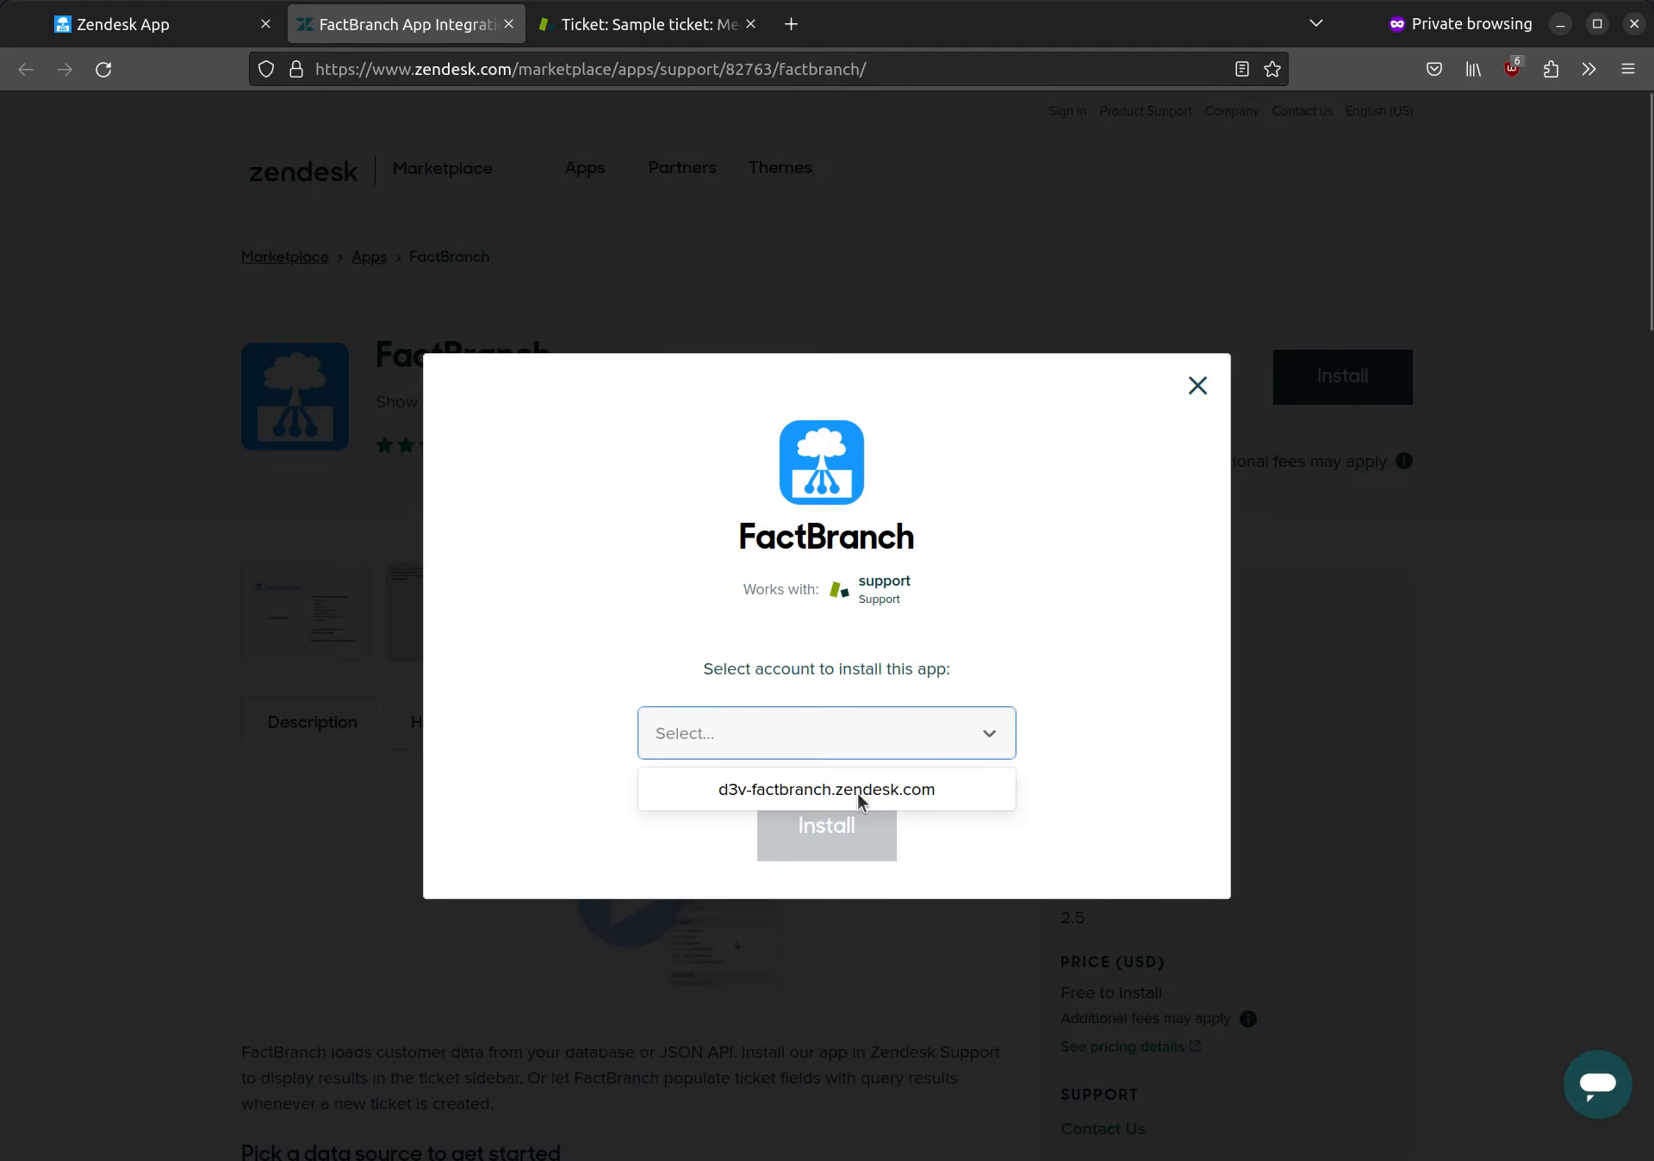
left_click(859, 790)
left_click(832, 827)
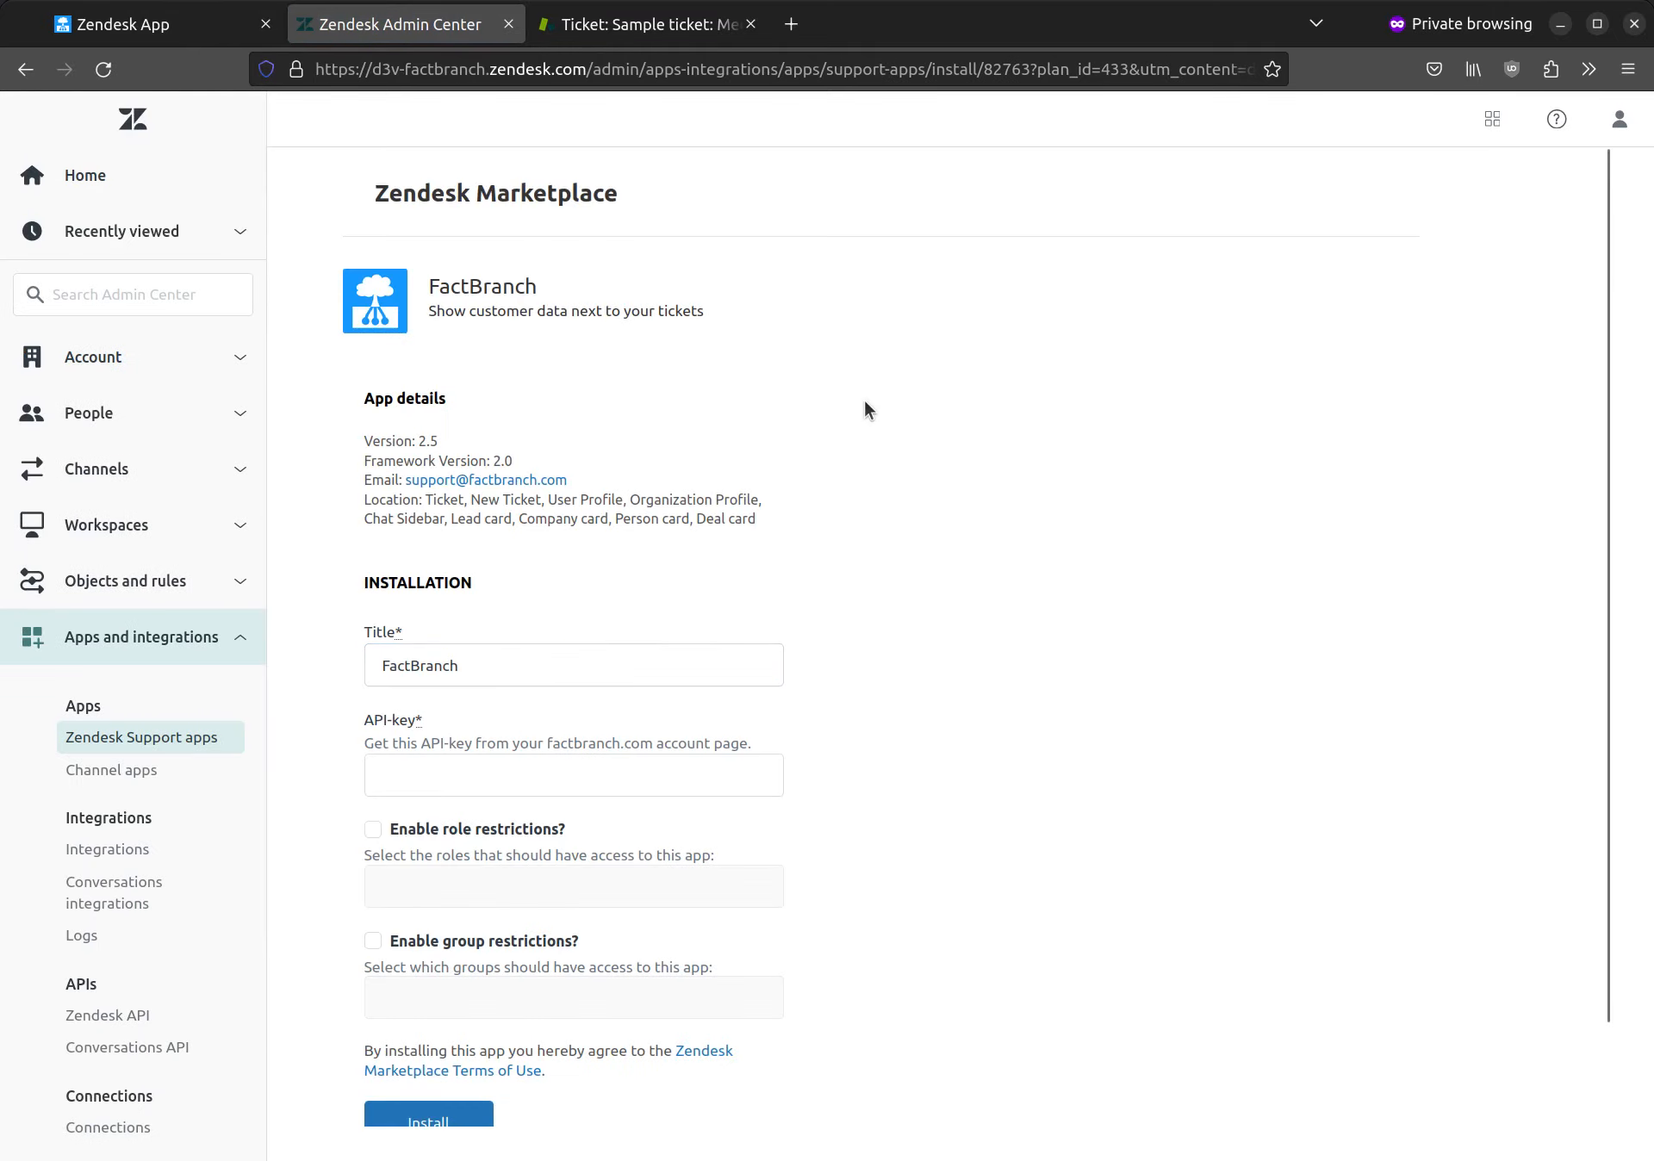
Step: Paste the FactBranch API key into the app's installation settings and install the app
scroll(865, 401, "down", 1)
left_click(450, 668)
key("ctrl+v")
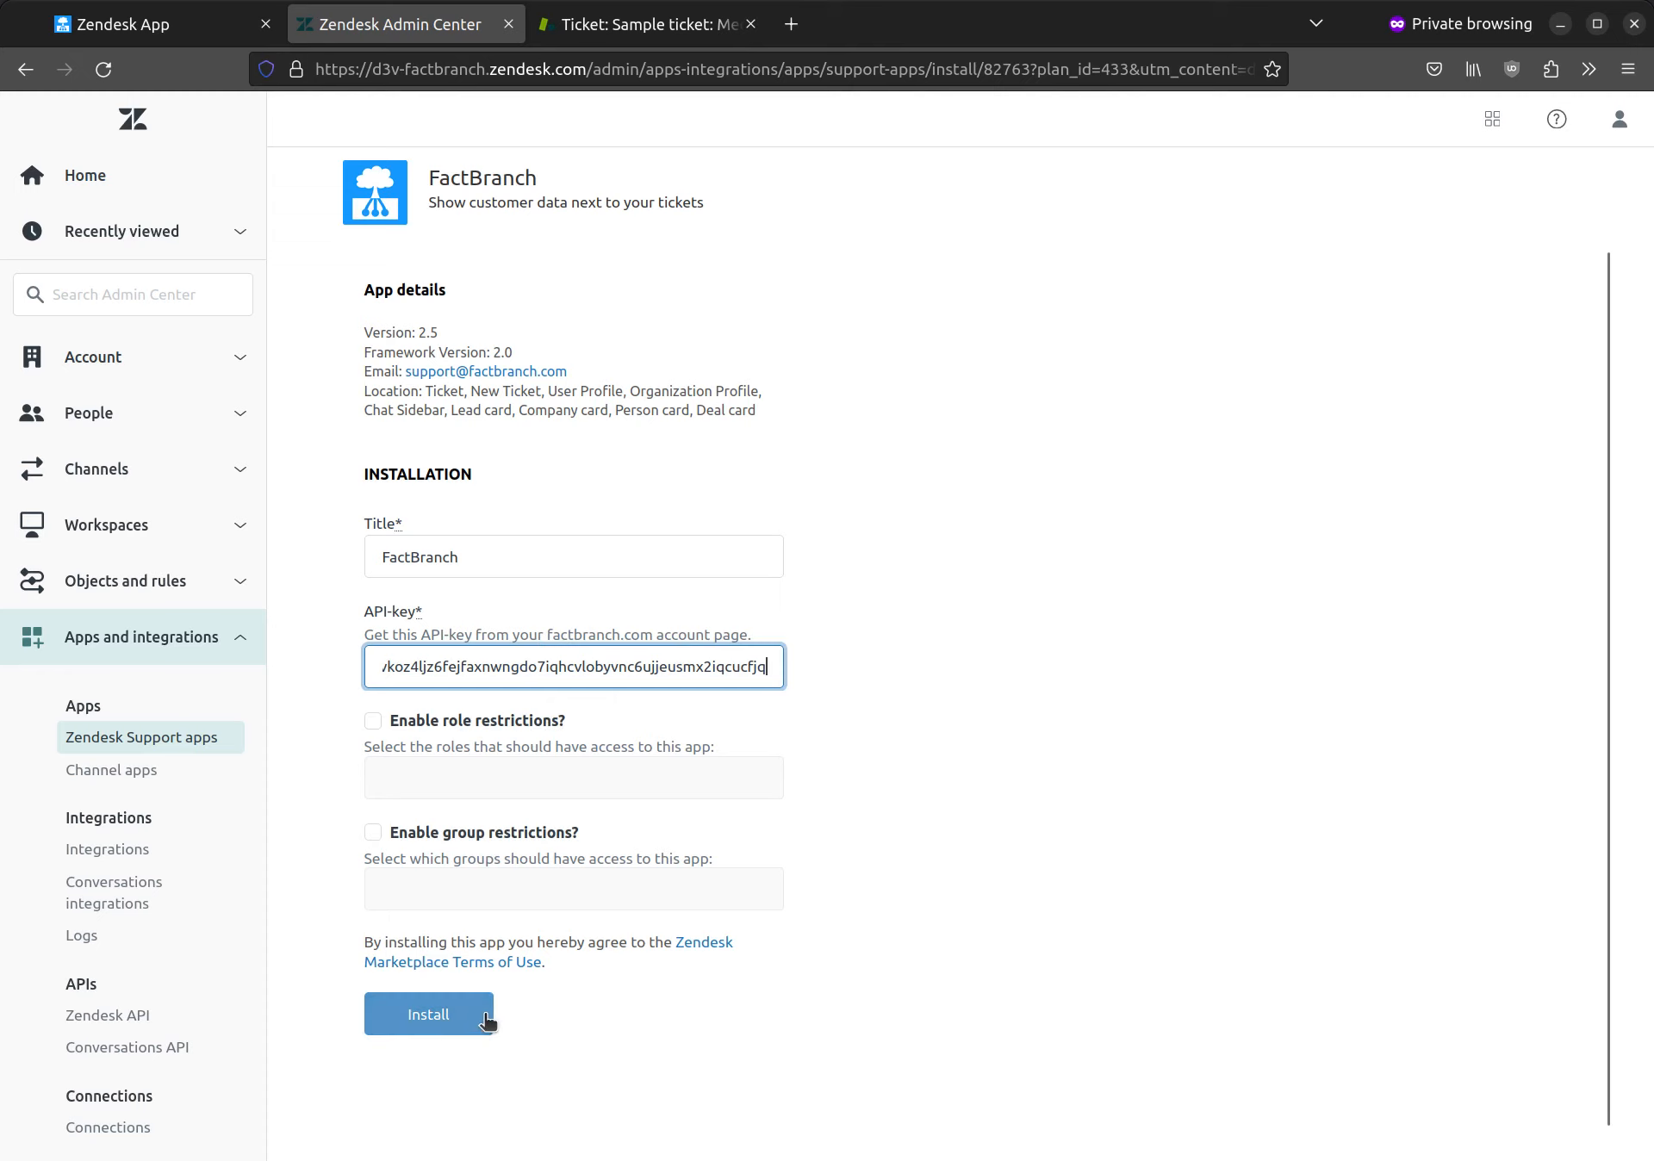
left_click(443, 1022)
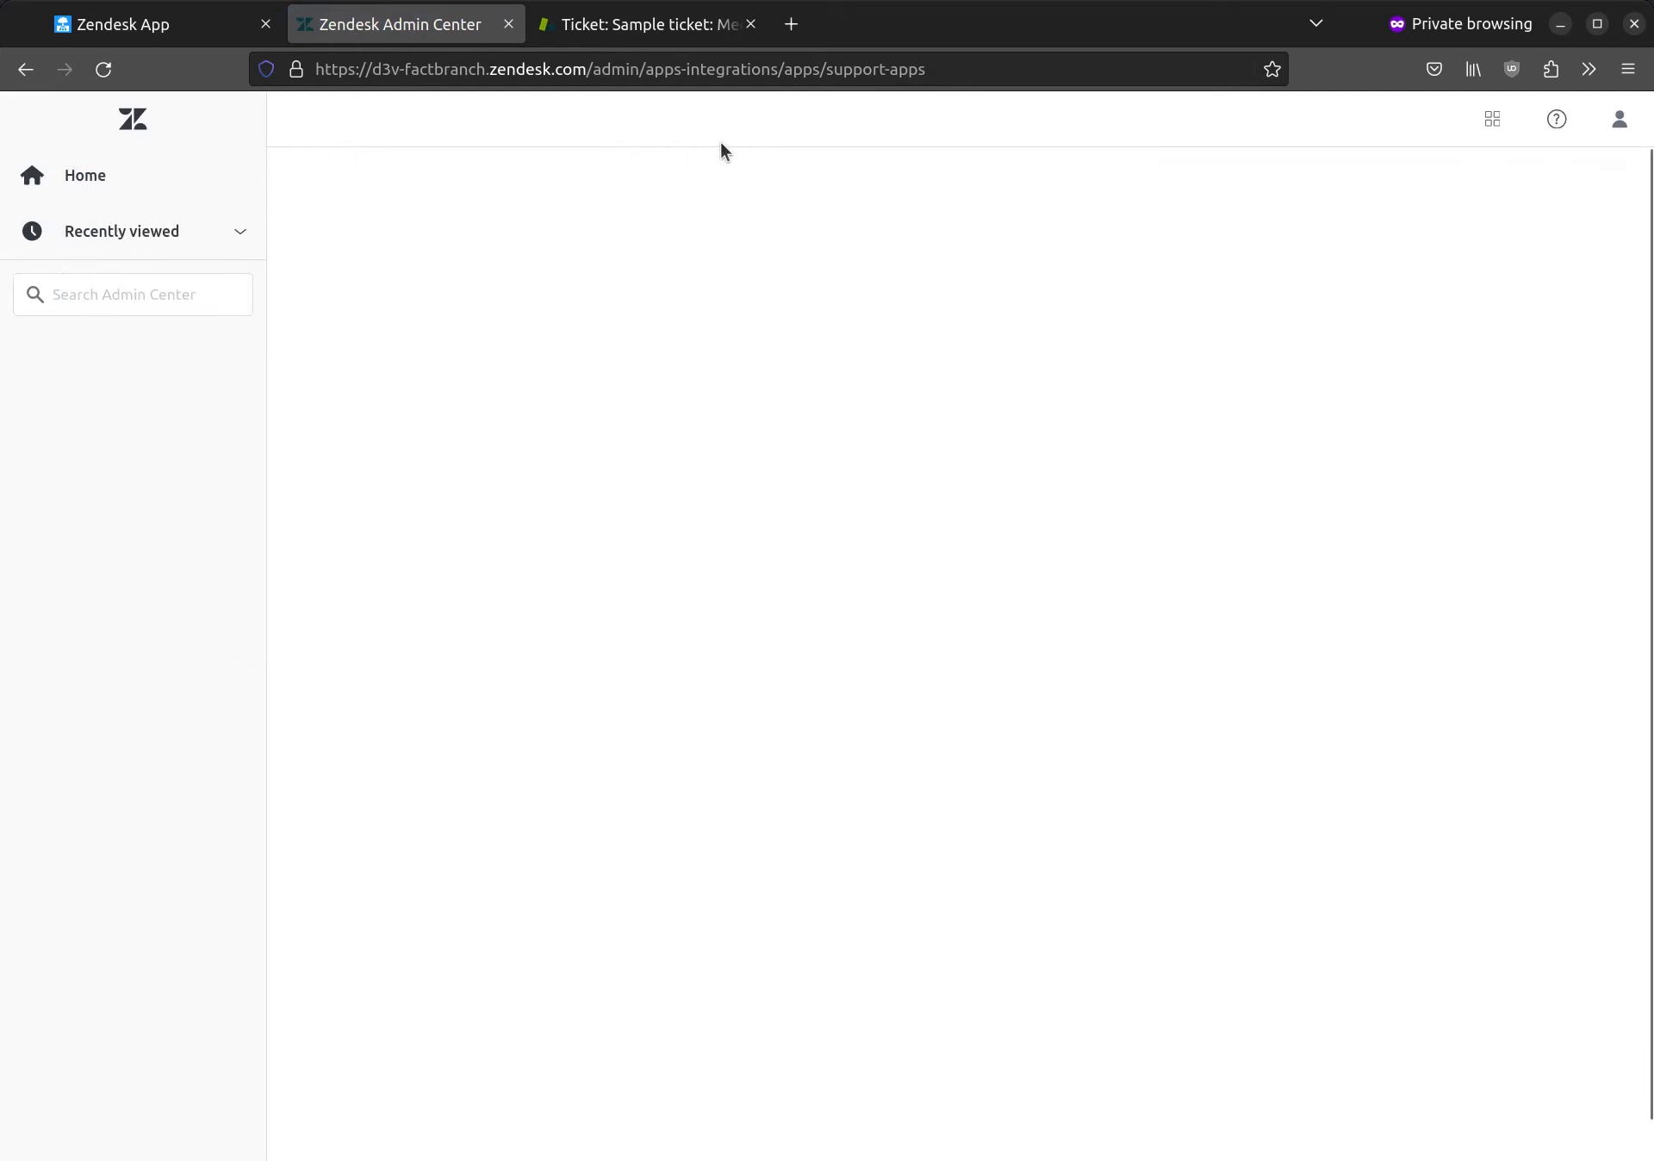
Step: Return to the sample ticket, reload its apps, and expand the FactBranch app to show the customer's data
left_click(637, 26)
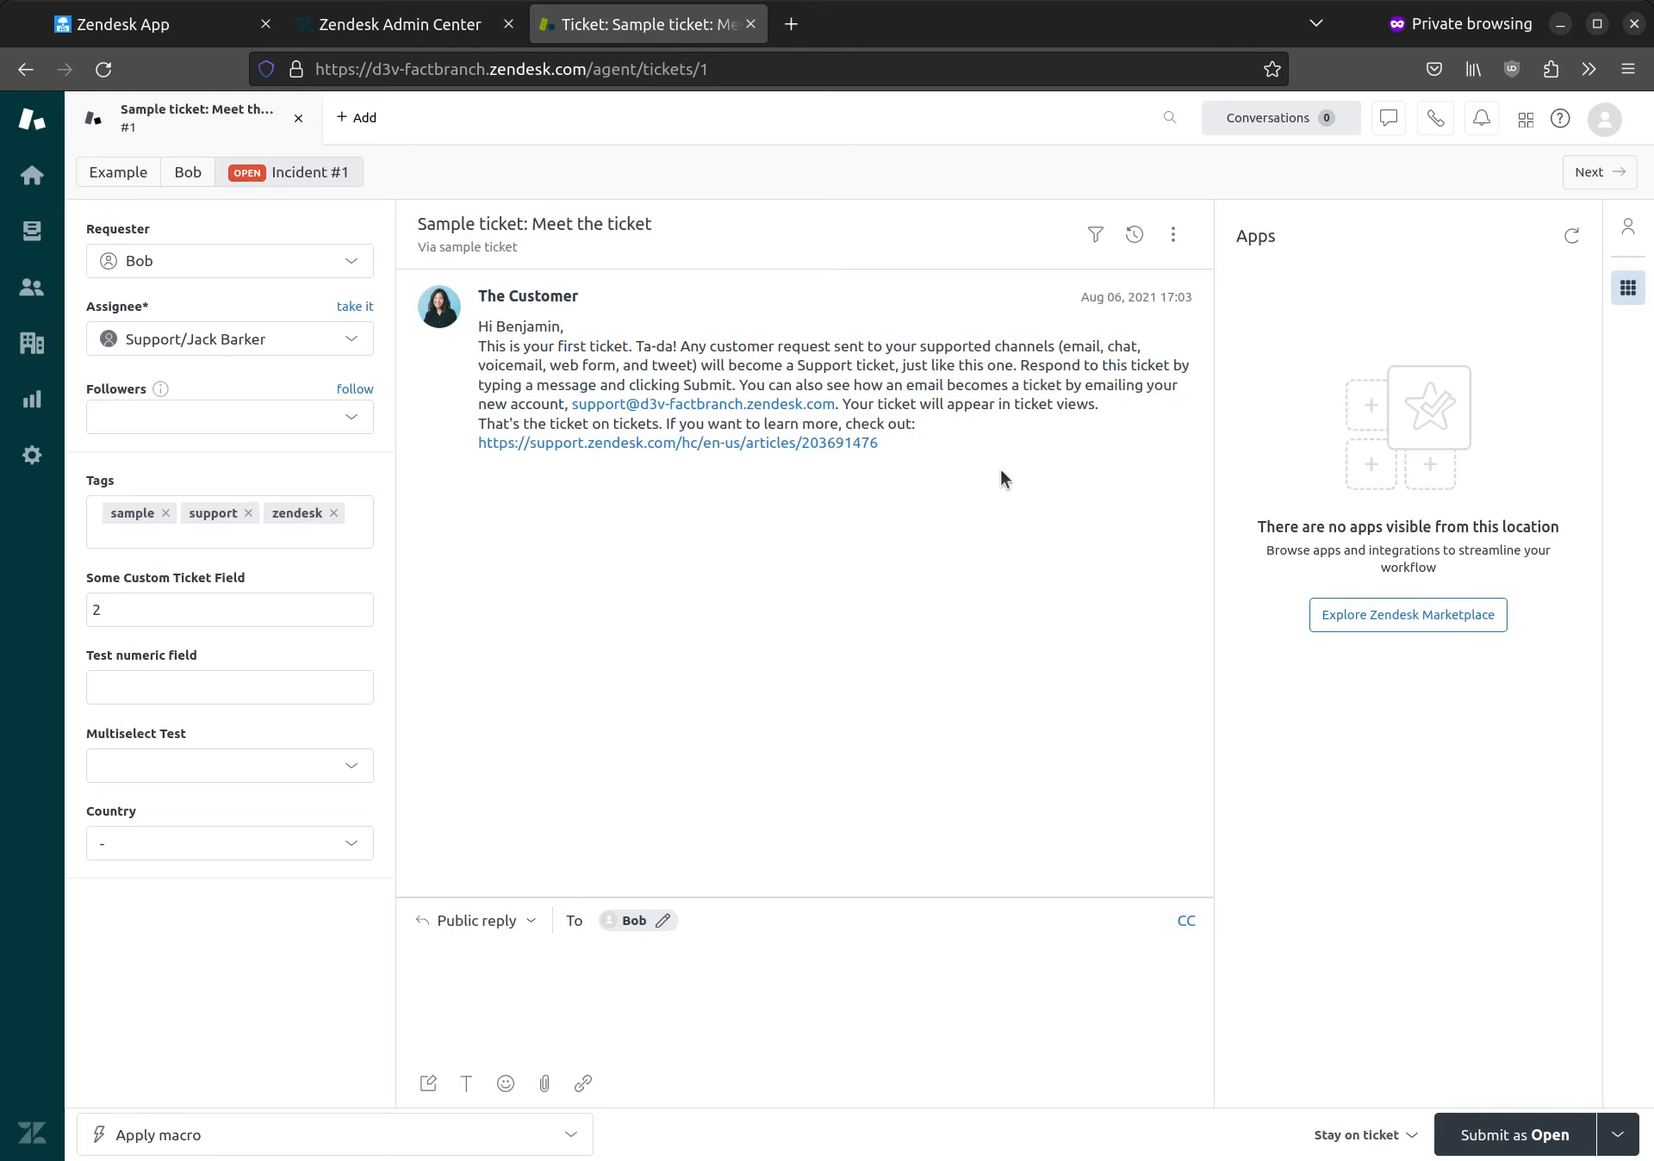
left_click(1575, 236)
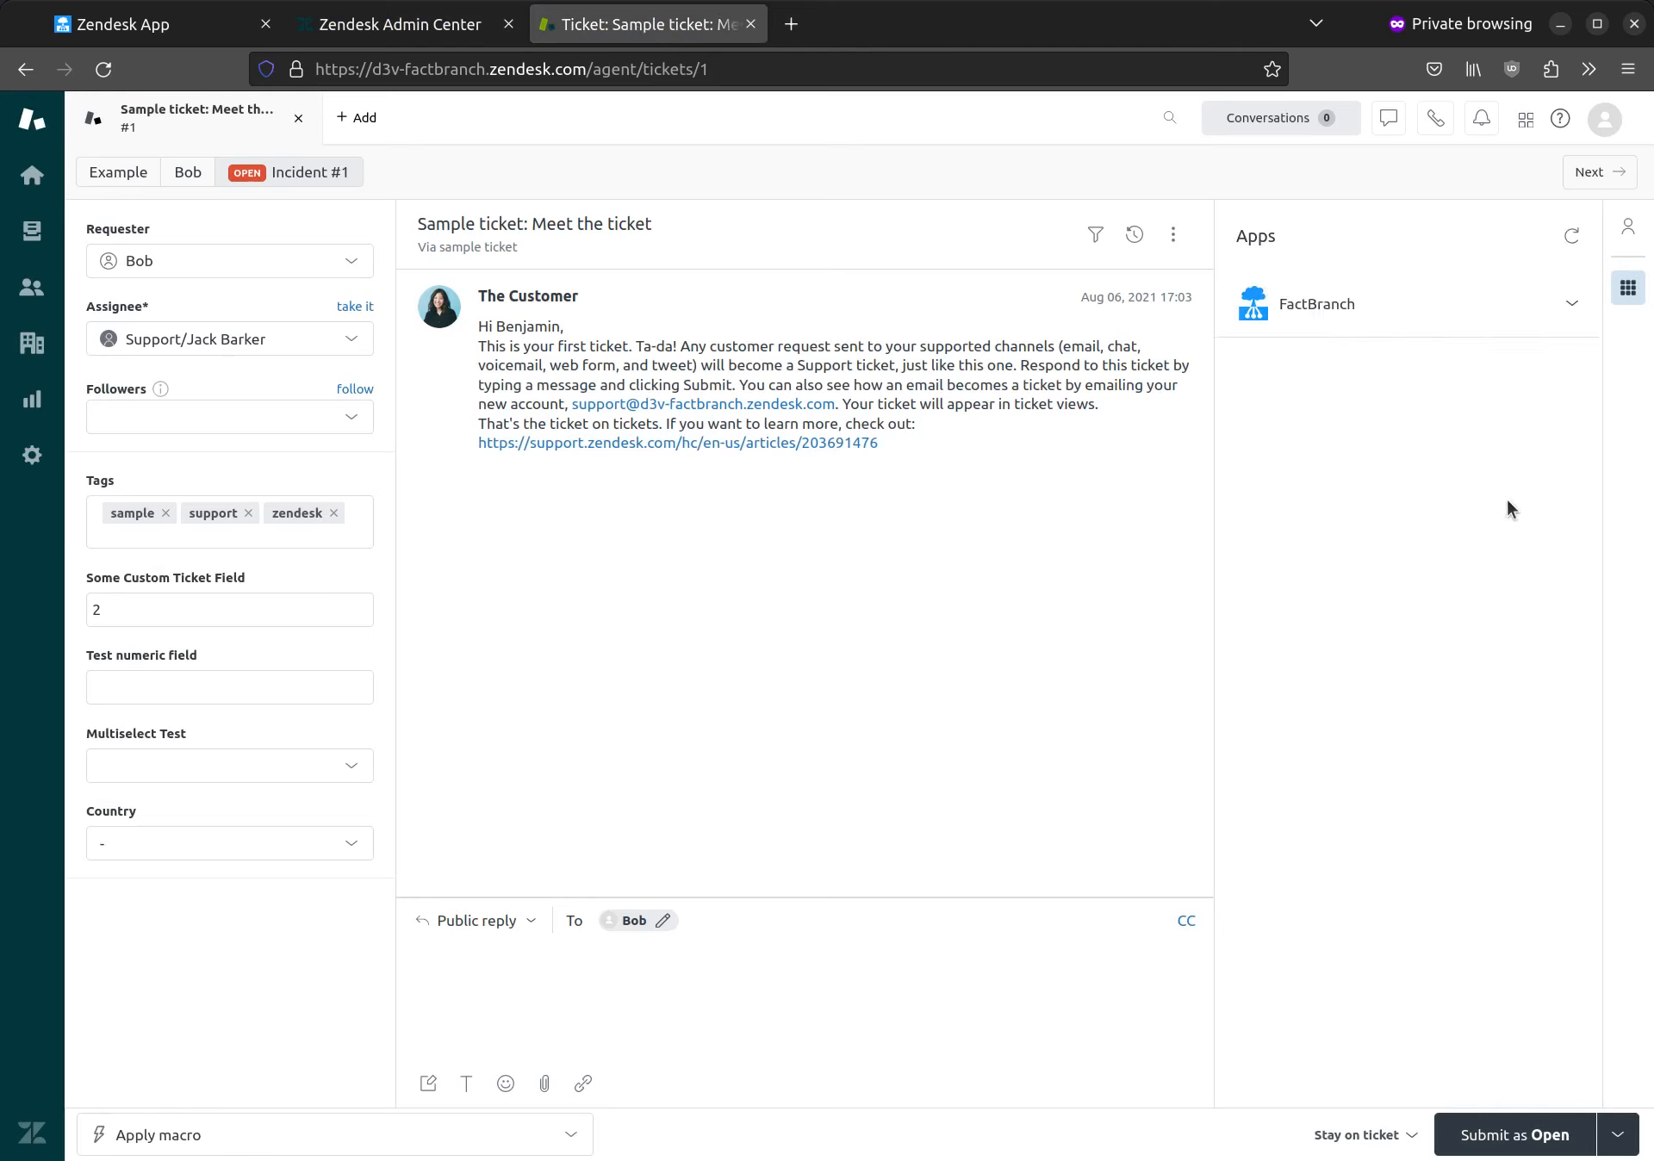
left_click(1434, 316)
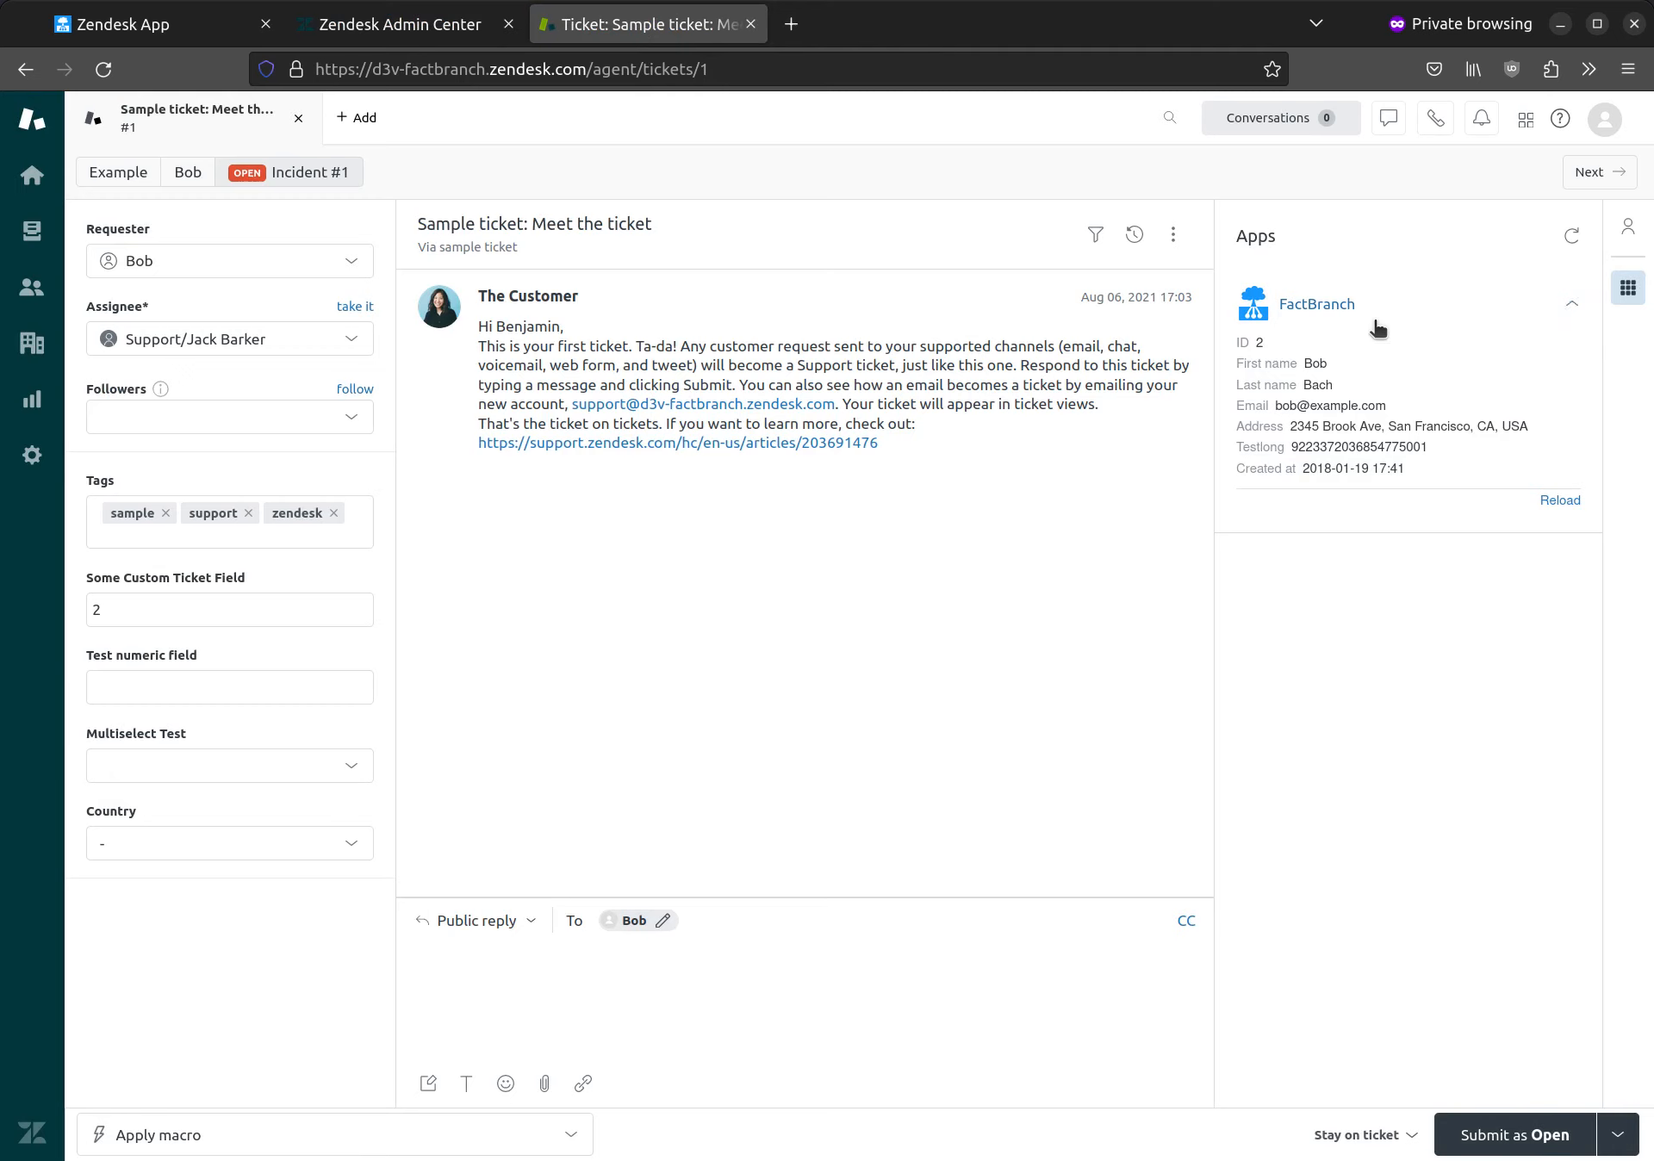